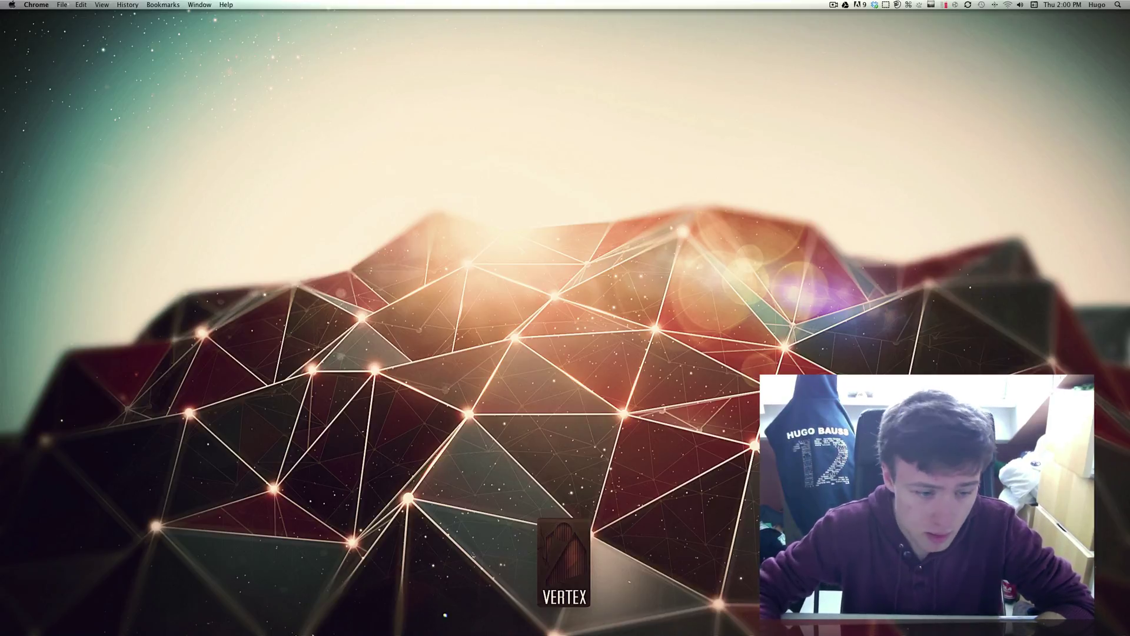
- Open a Finder window from the Dock, showing the home folder in column view
{"action": "mouse_move", "coordinate": [312, 634]}
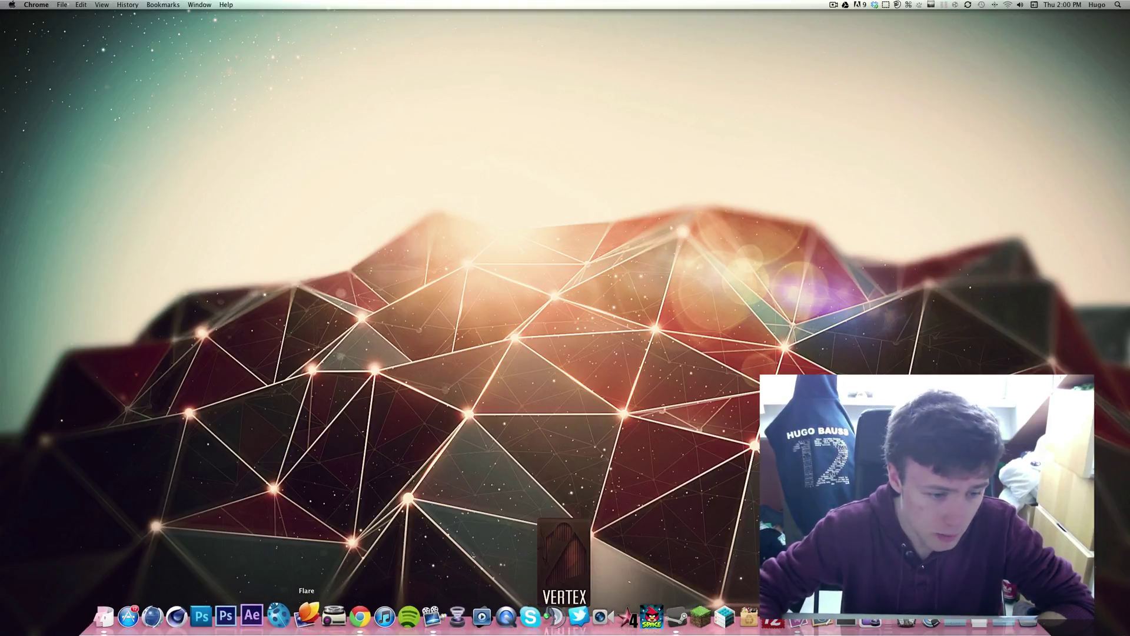
{"action": "left_click", "coordinate": [110, 617]}
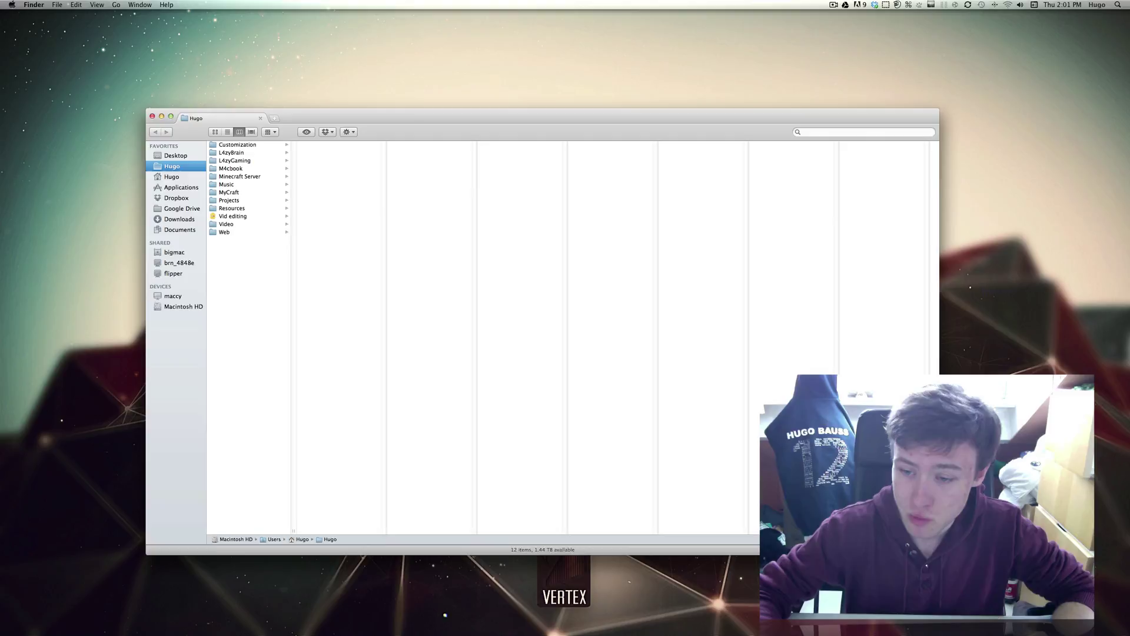
- Shrink the Finder window and reposition it right and down on the screen
{"action": "left_click_drag", "start_coordinate": [938, 553], "coordinate": [850, 450]}
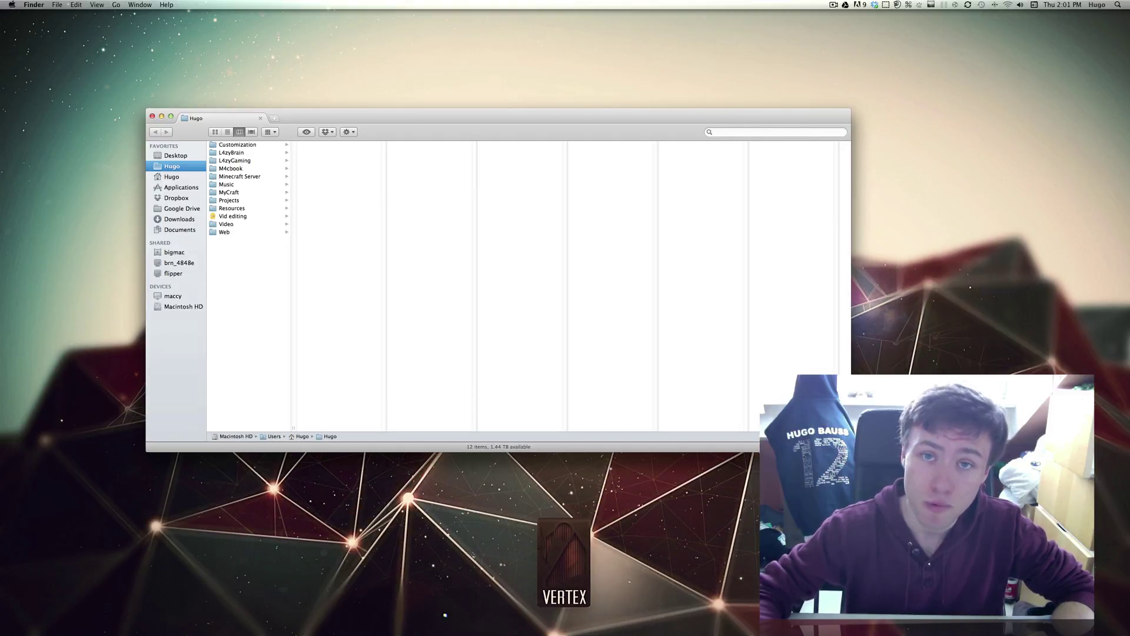
{"action": "left_click_drag", "start_coordinate": [616, 139], "coordinate": [673, 163]}
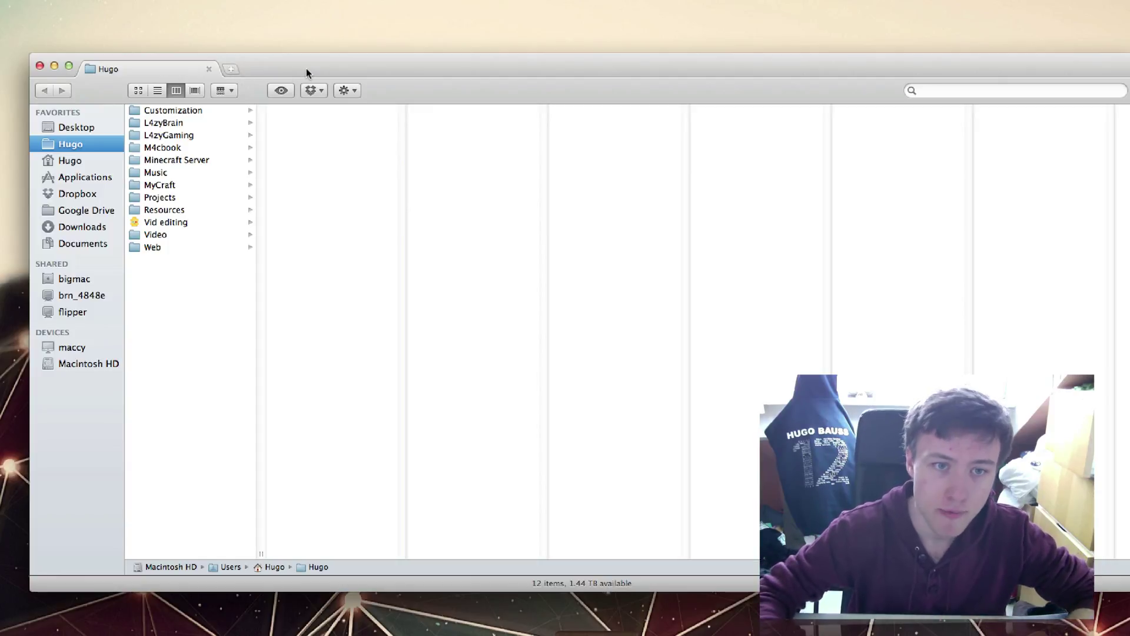
{"action": "left_click_drag", "start_coordinate": [307, 69], "coordinate": [326, 80]}
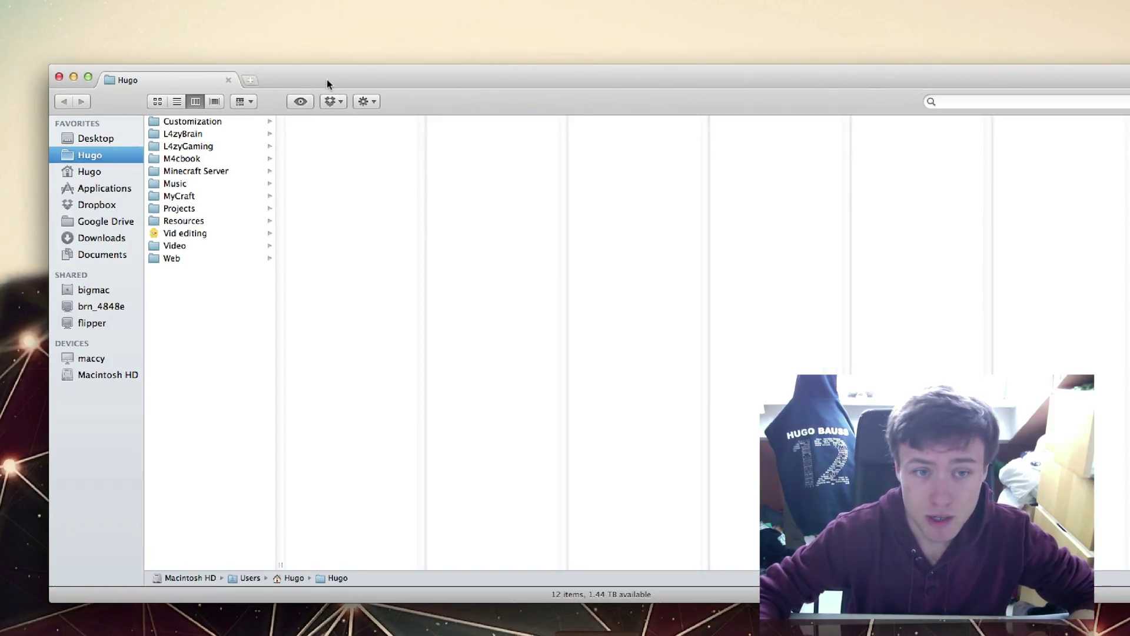
- Add three more home-folder tabs for four in total, then return to the first tab
{"action": "left_click", "coordinate": [255, 83]}
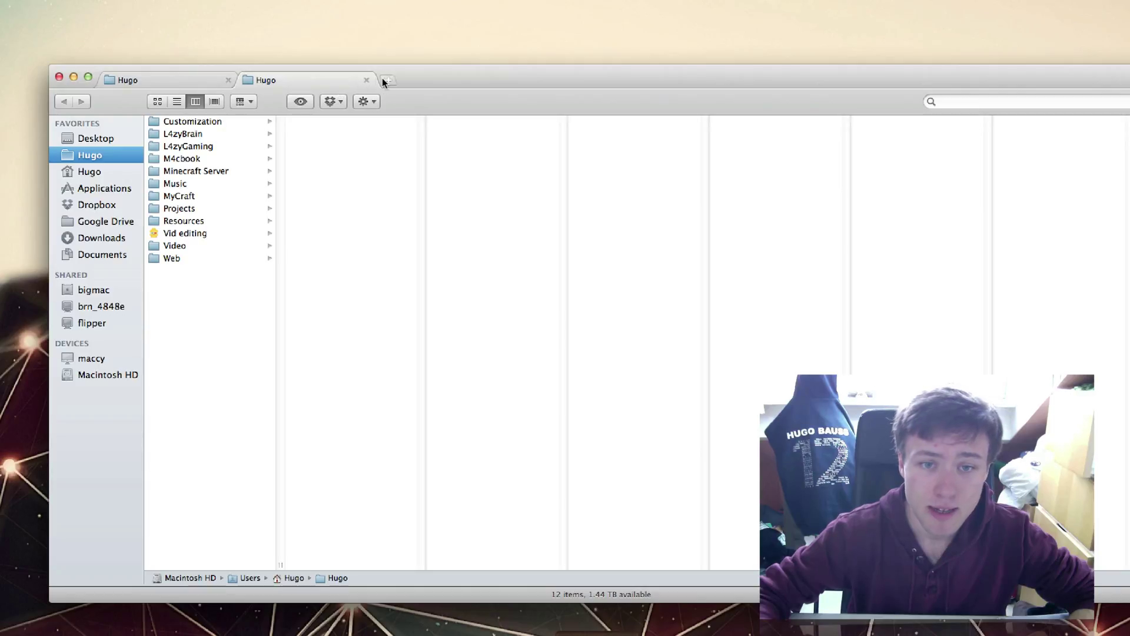
{"action": "left_click", "coordinate": [383, 78]}
{"action": "left_click", "coordinate": [526, 80]}
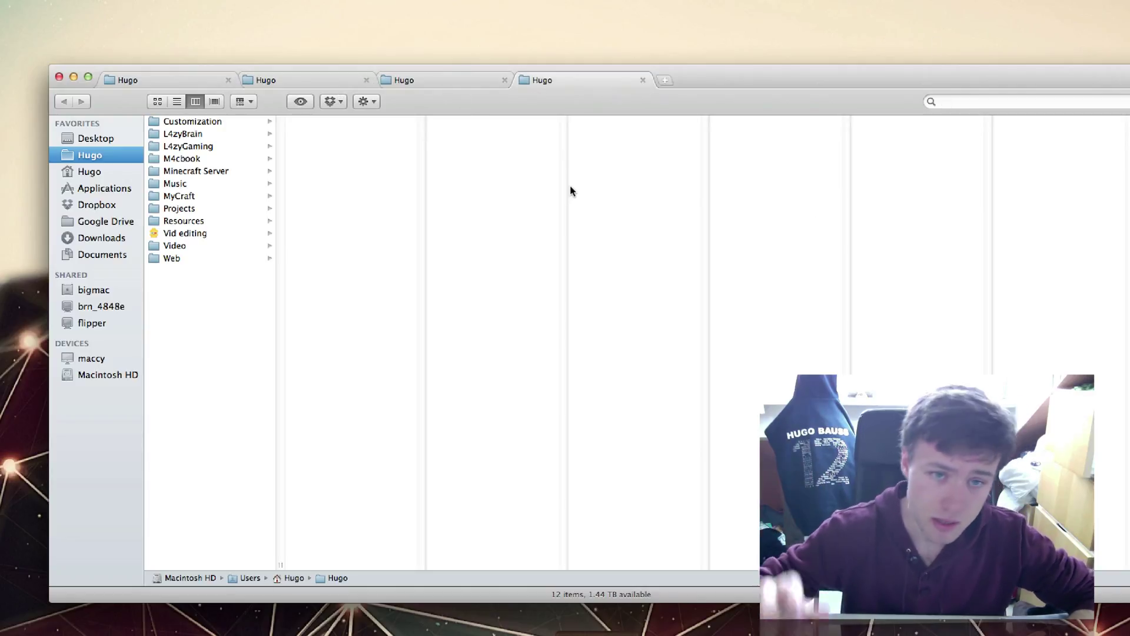
{"action": "key", "text": "ctrl+Tab"}
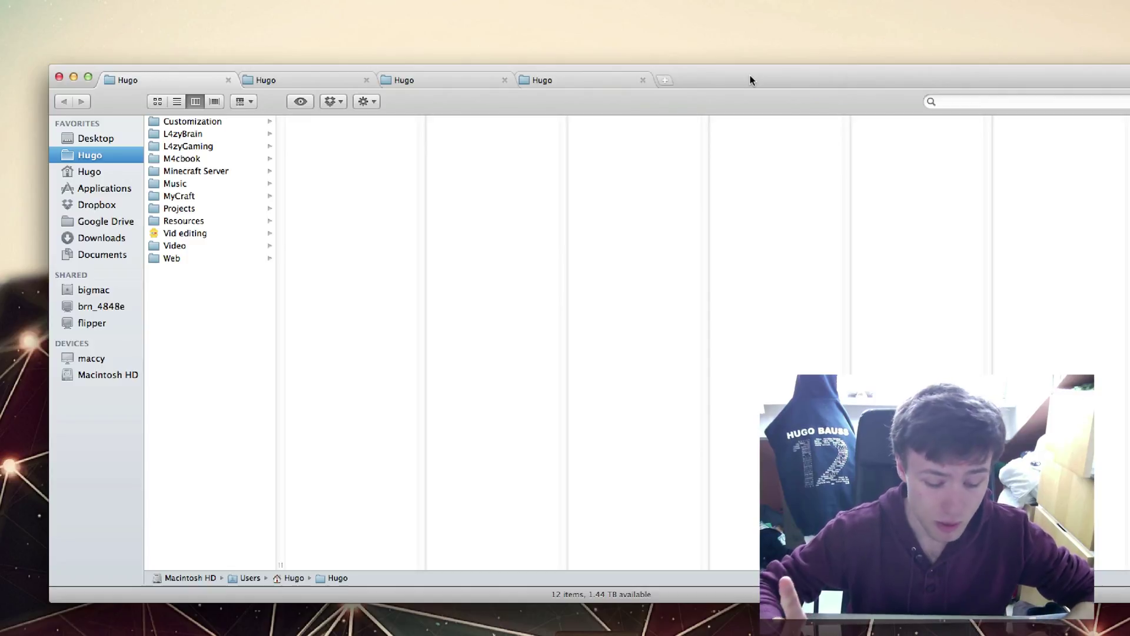
- Spread tabs into separate windows, merge them back, show Downloads, and drag Void Map.zip onto the second tab
{"action": "key", "text": "super+n"}
{"action": "key", "text": "super+n"}
{"action": "key", "text": "super+n"}
{"action": "key", "text": "super+n"}
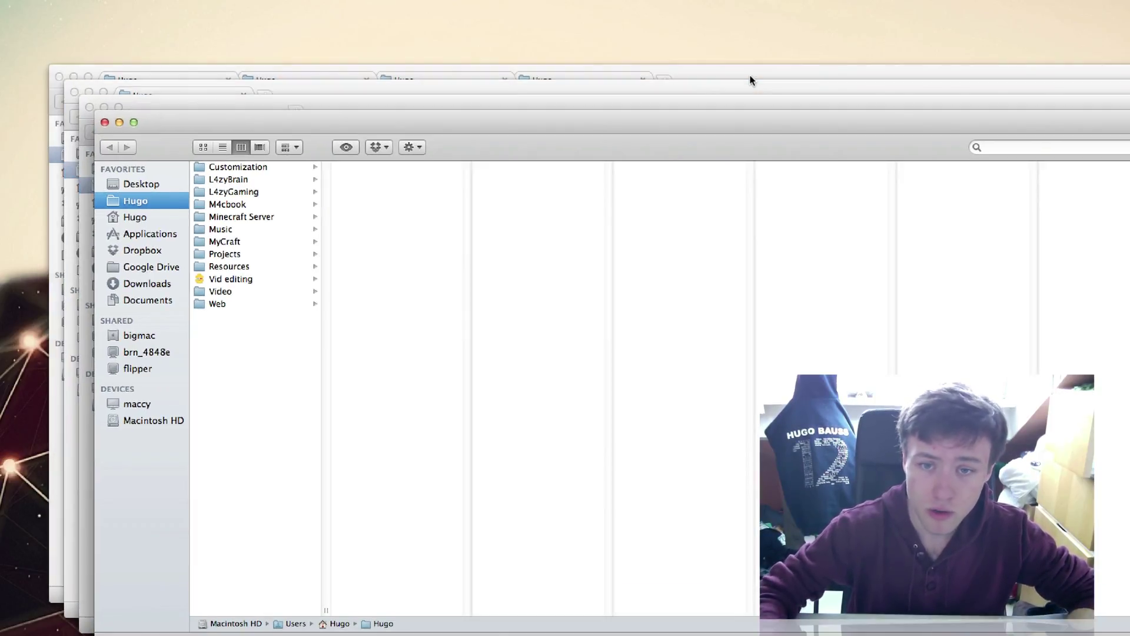
{"action": "left_click_drag", "start_coordinate": [744, 151], "coordinate": [310, 37]}
{"action": "key", "text": "super+shift+m"}
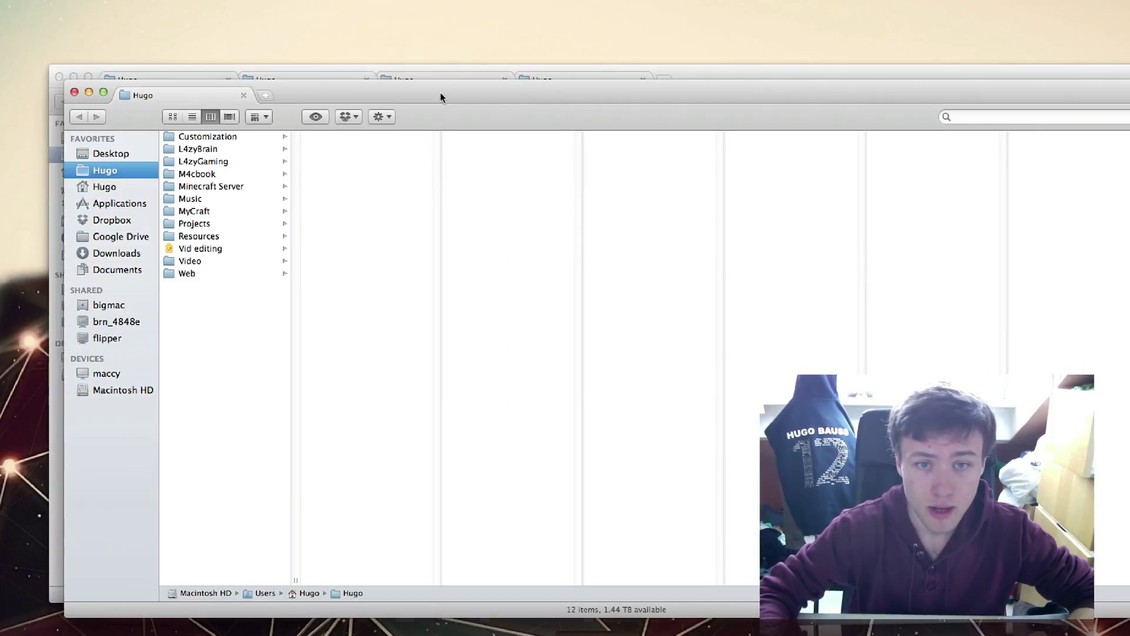
{"action": "key", "text": "super+alt+l"}
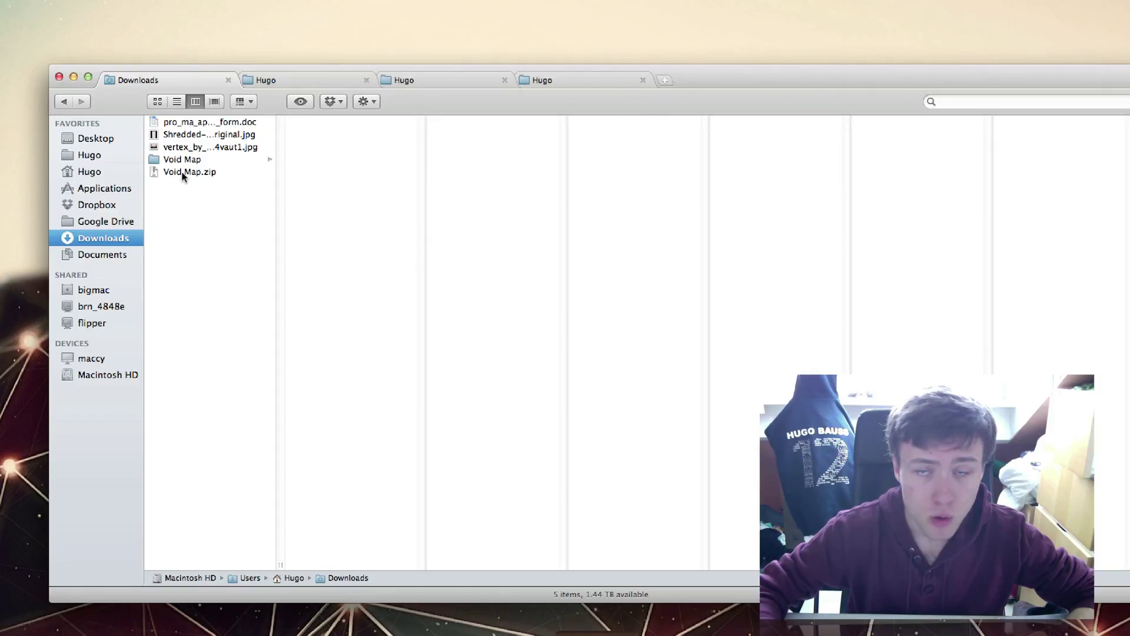
{"action": "left_click_drag", "start_coordinate": [189, 174], "coordinate": [265, 323]}
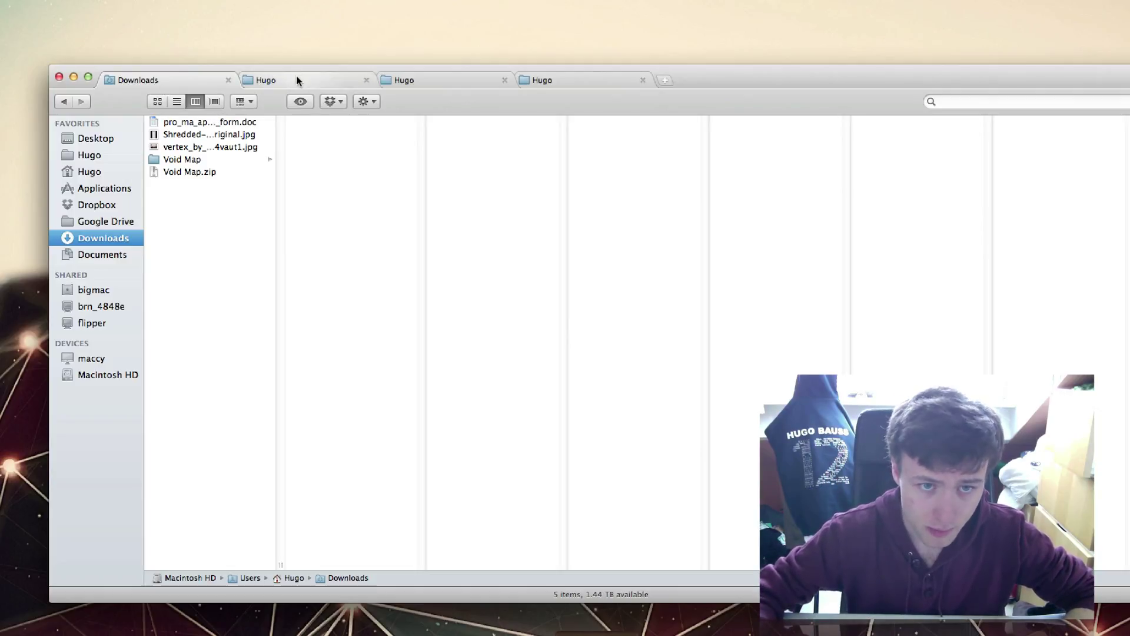
- Turn on dual-pane mode, close the third tab, and return to the Downloads tab
{"action": "left_click", "coordinate": [330, 80]}
{"action": "left_click", "coordinate": [176, 77]}
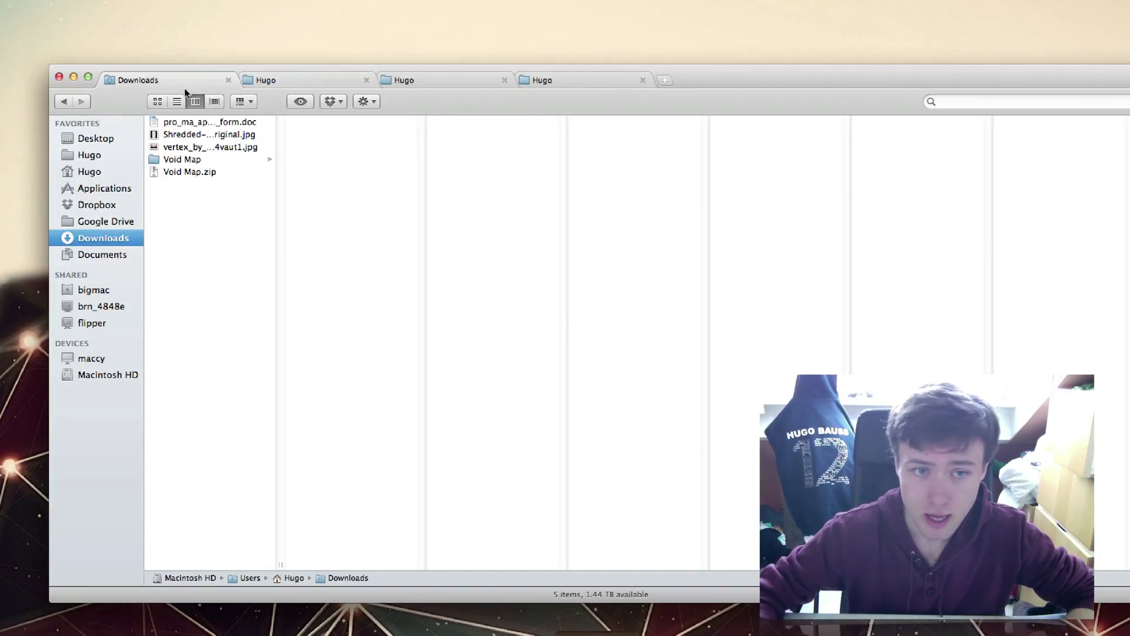
{"action": "left_click", "coordinate": [268, 84]}
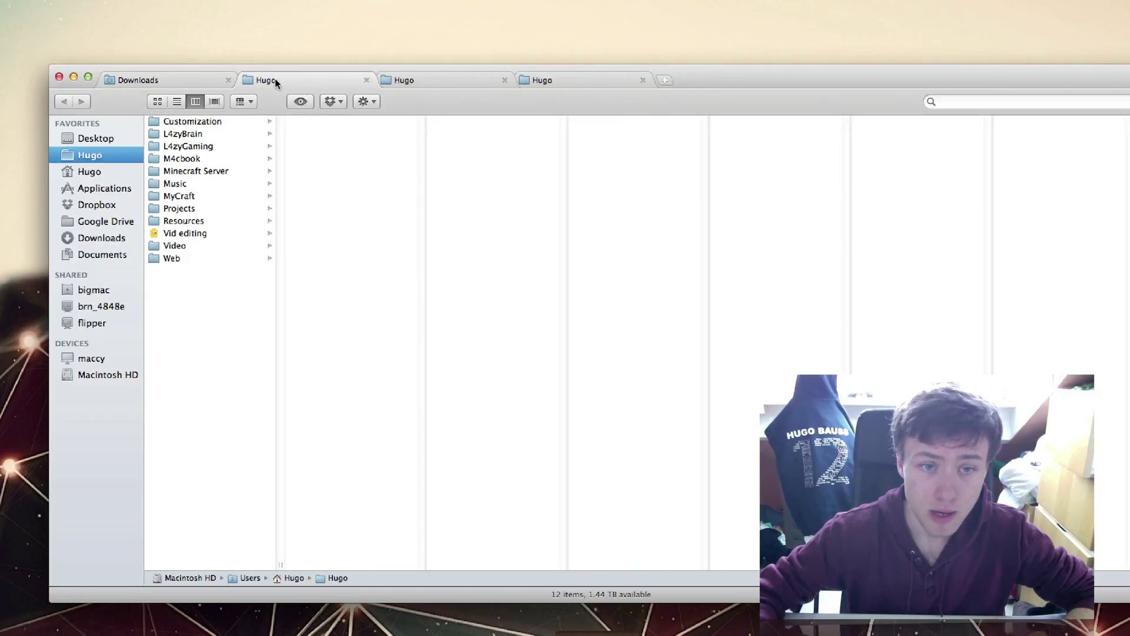
{"action": "key", "text": "super+u"}
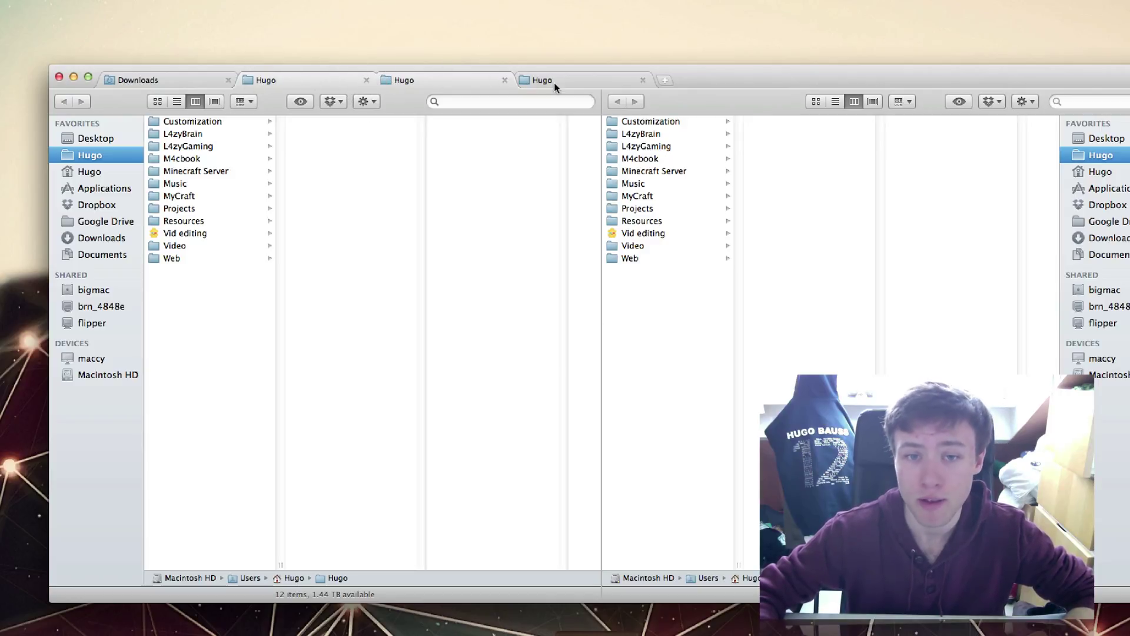
{"action": "left_click", "coordinate": [504, 80]}
{"action": "left_click", "coordinate": [179, 83]}
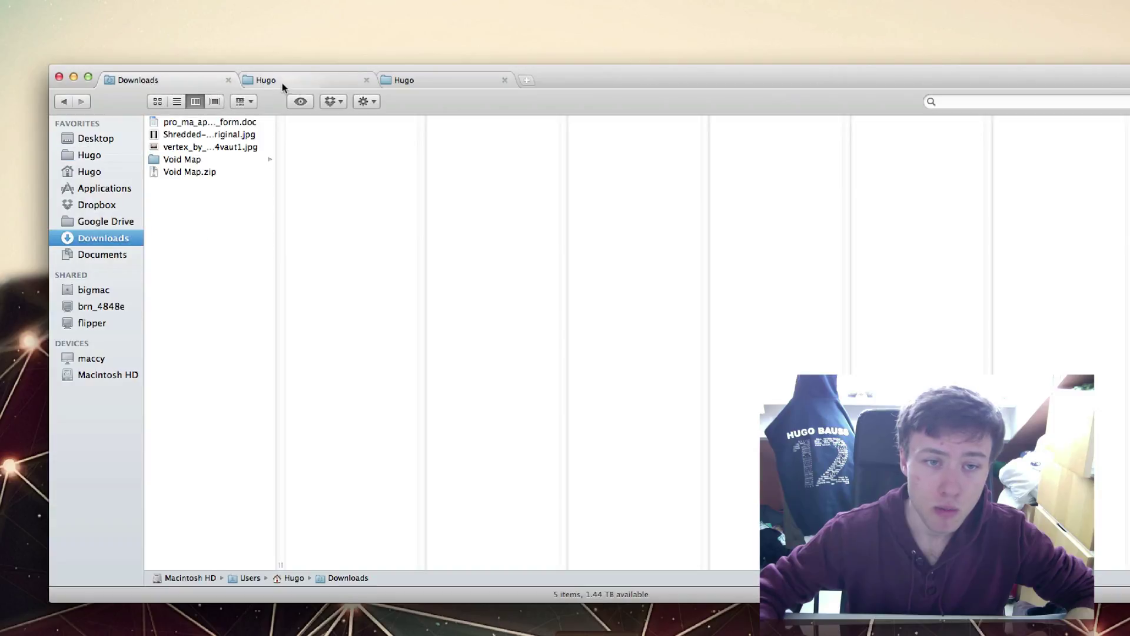
{"action": "left_click", "coordinate": [179, 79]}
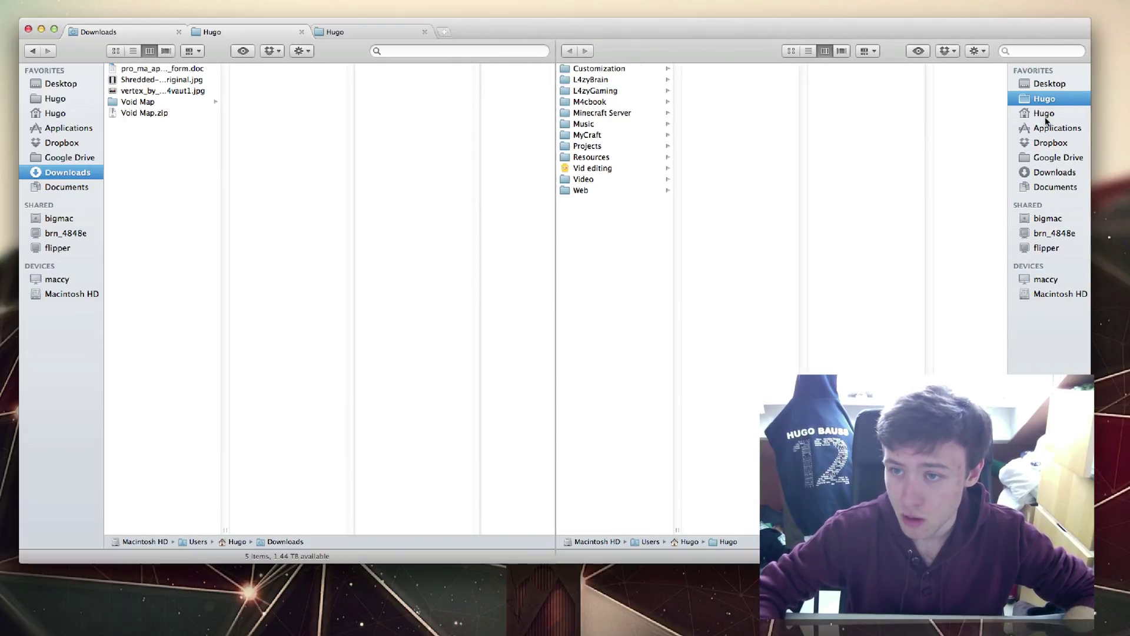
- Browse Dropbox's L4zyGaming on the right, open Void Map on the left, then toggle dual mode off
{"action": "left_click", "coordinate": [1048, 142]}
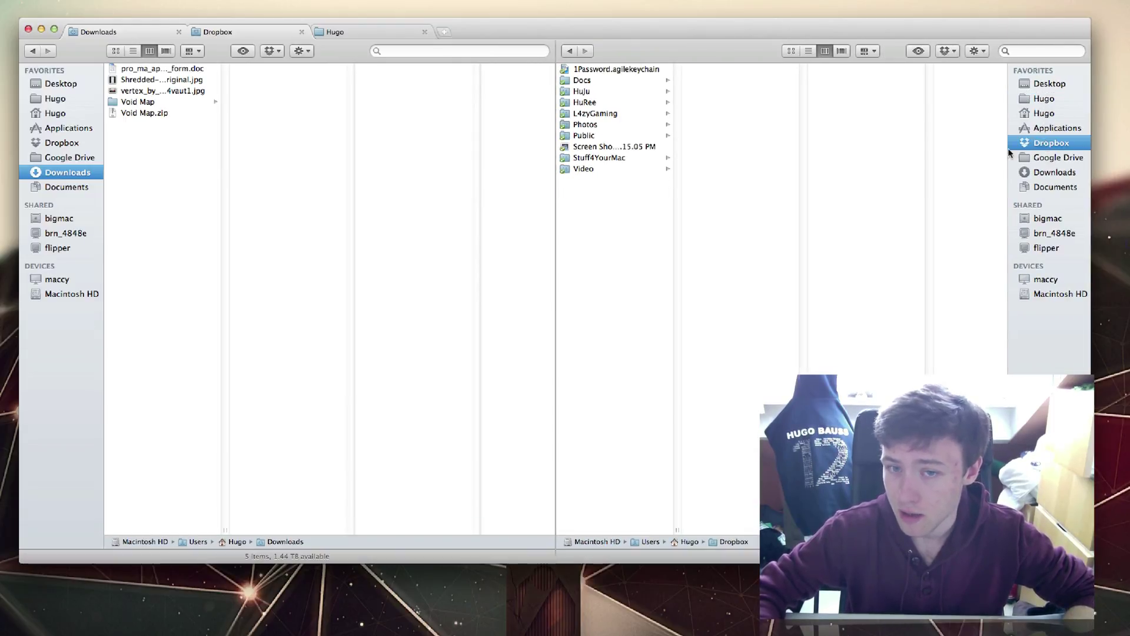
{"action": "left_click", "coordinate": [637, 114]}
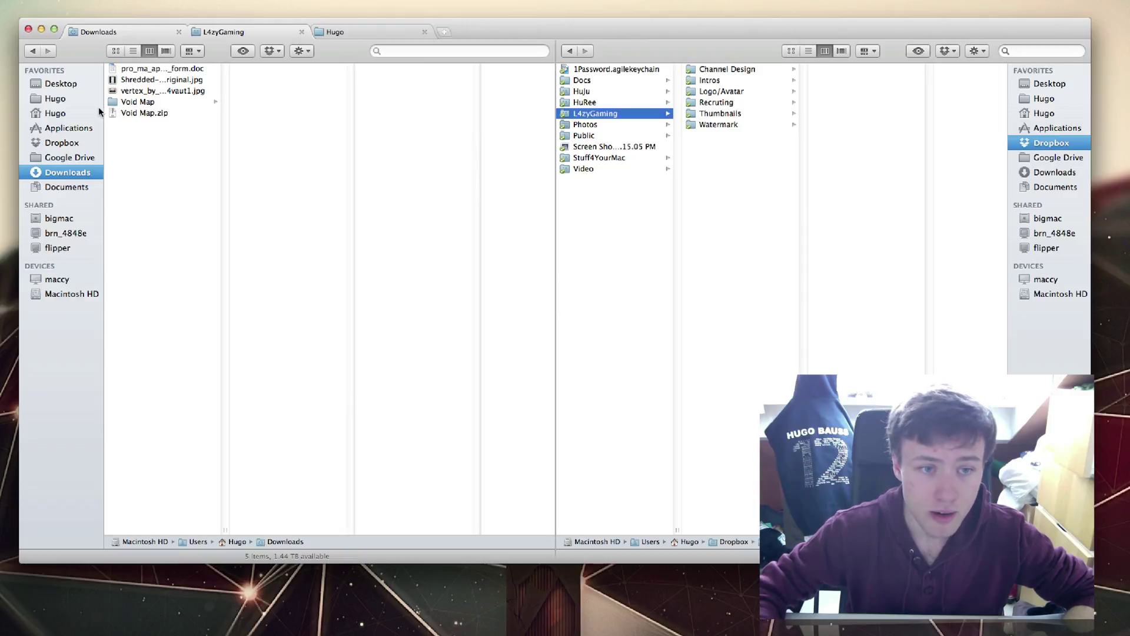
{"action": "left_click", "coordinate": [137, 101]}
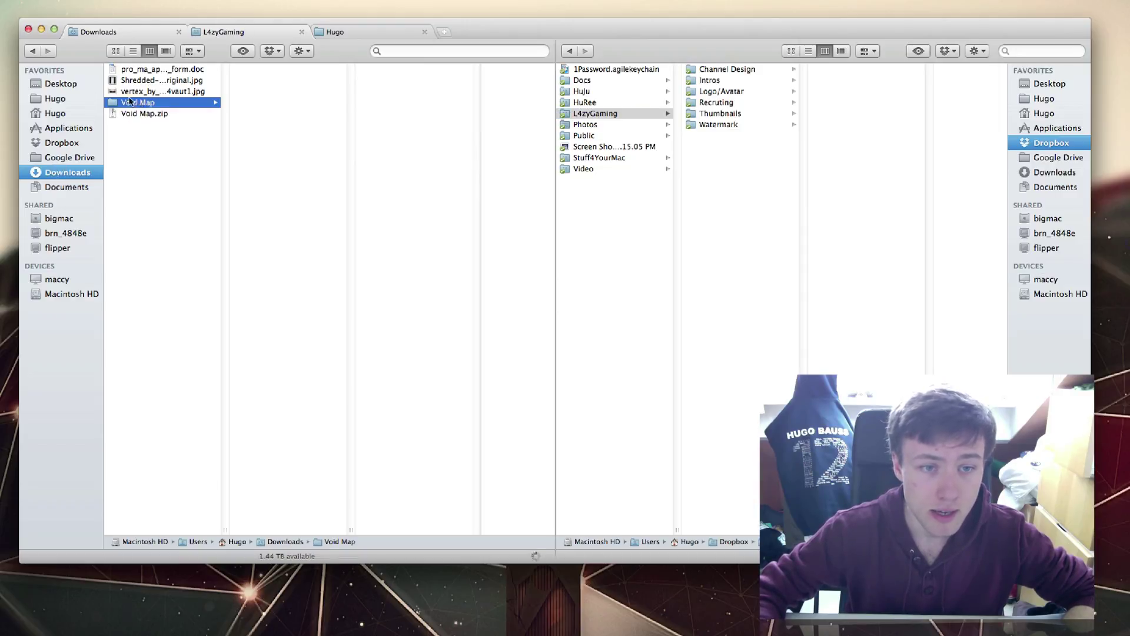
{"action": "left_click_drag", "start_coordinate": [265, 82], "coordinate": [290, 106]}
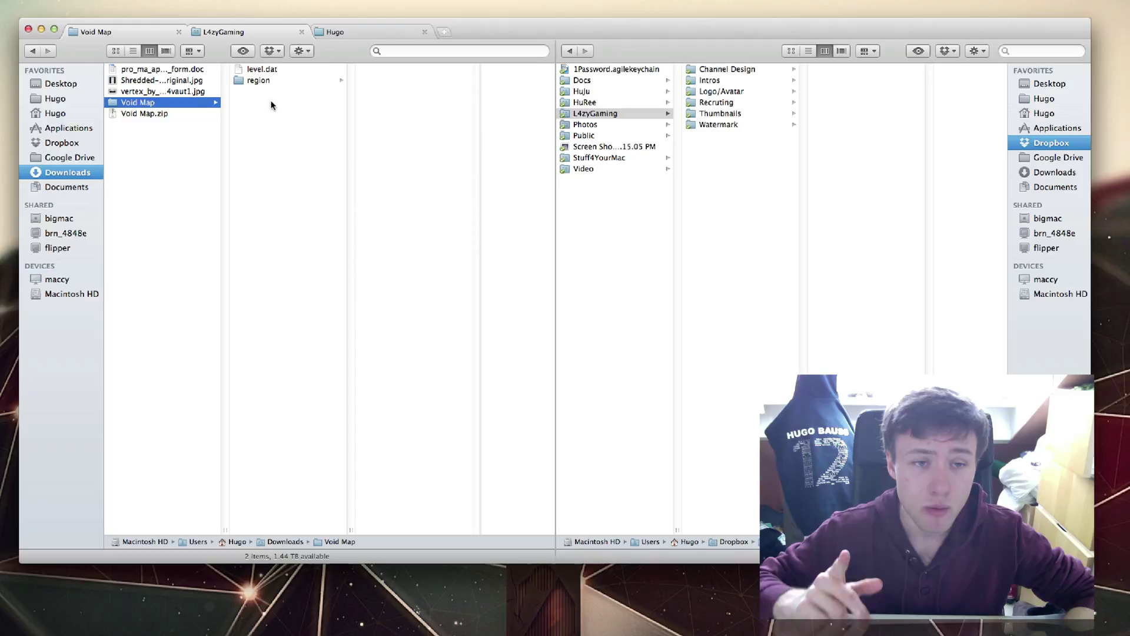
{"action": "left_click", "coordinate": [132, 36]}
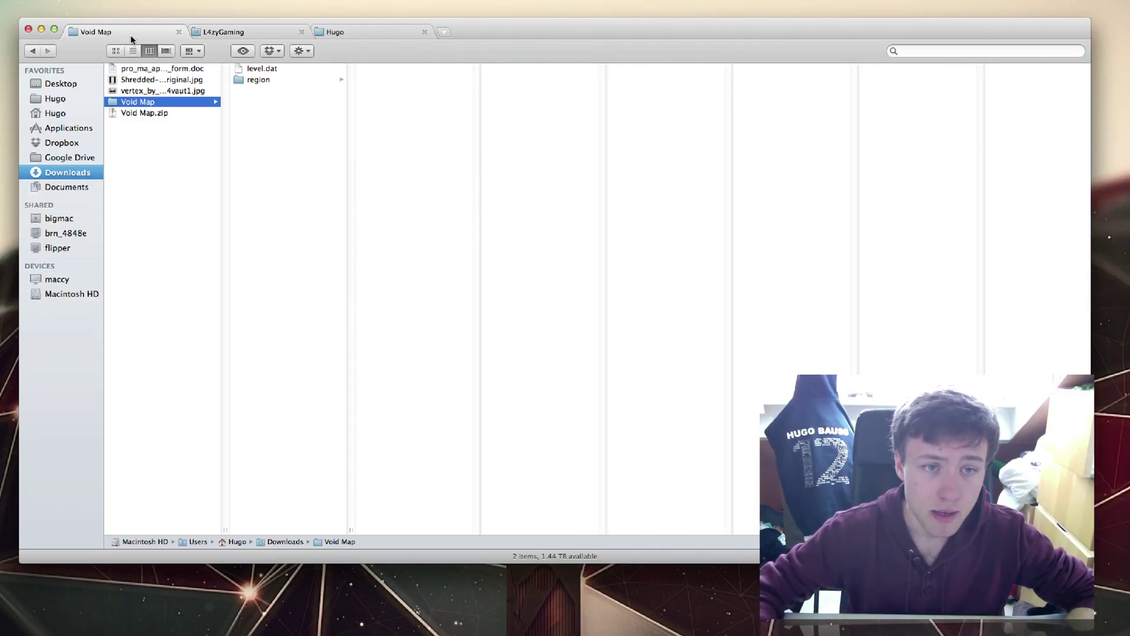
{"action": "key", "text": "super+u"}
{"action": "key", "text": "super+u"}
{"action": "key", "text": "super+u"}
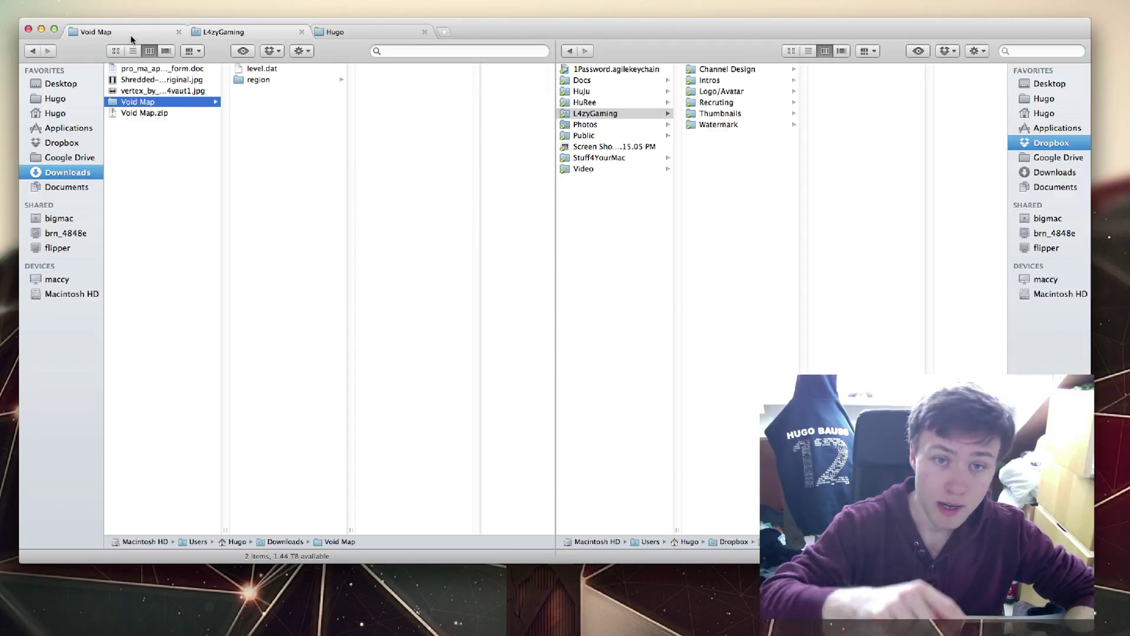
{"action": "key", "text": "super+u"}
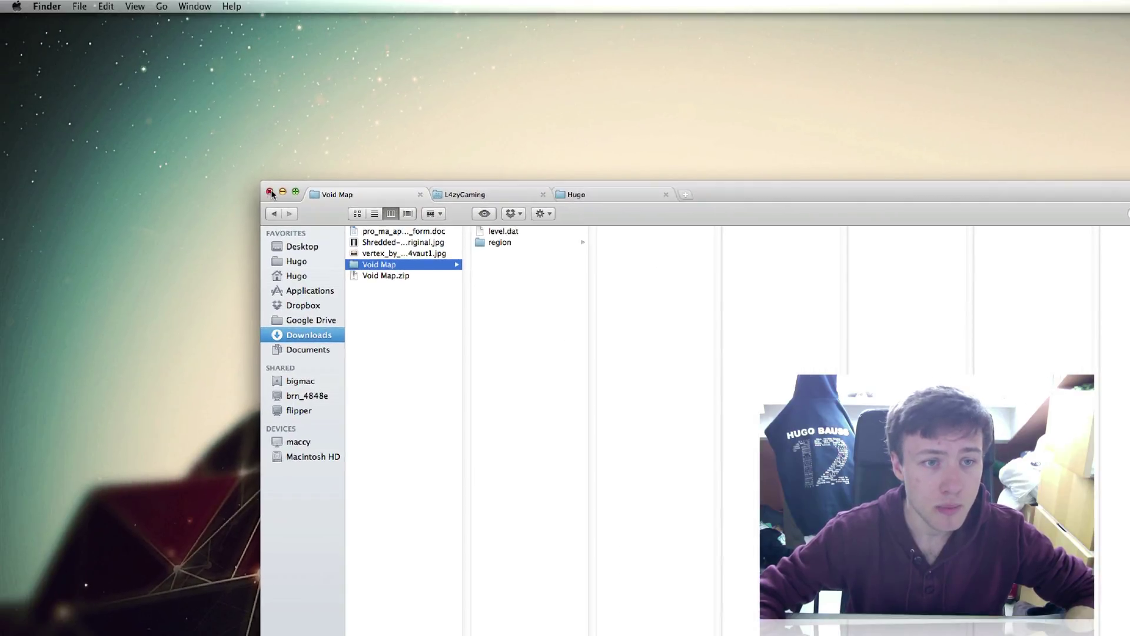
- Close the Finder window and open Finder Preferences at TotalFinder's Visor settings
{"action": "left_click", "coordinate": [270, 192]}
{"action": "left_click", "coordinate": [47, 6]}
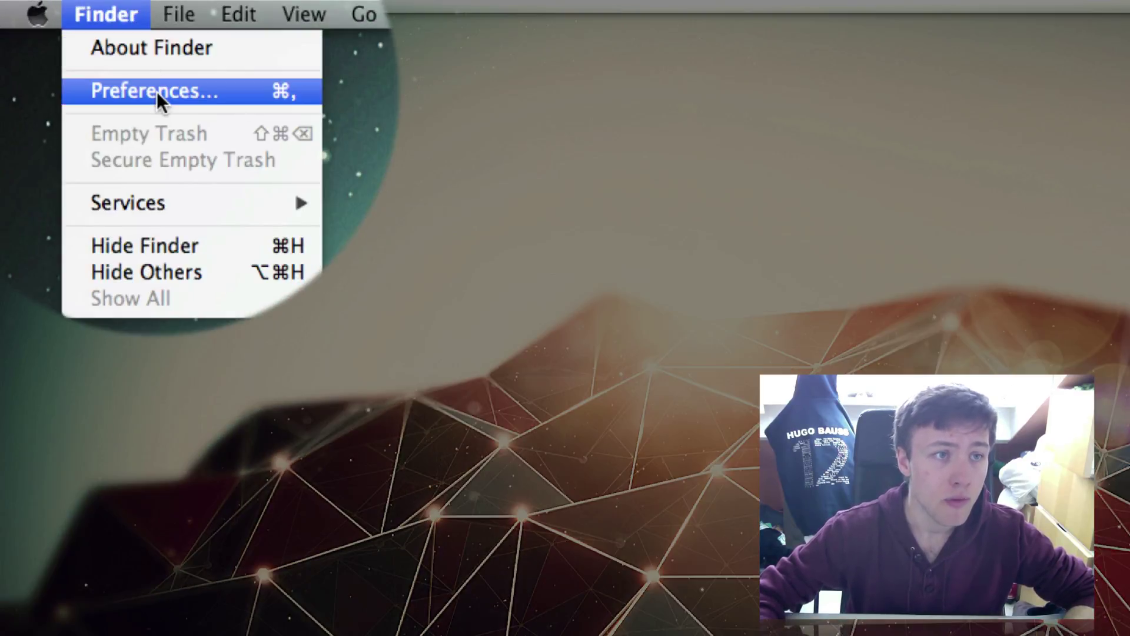
{"action": "left_click", "coordinate": [159, 93]}
{"action": "left_click_drag", "start_coordinate": [1114, 199], "coordinate": [1100, 207]}
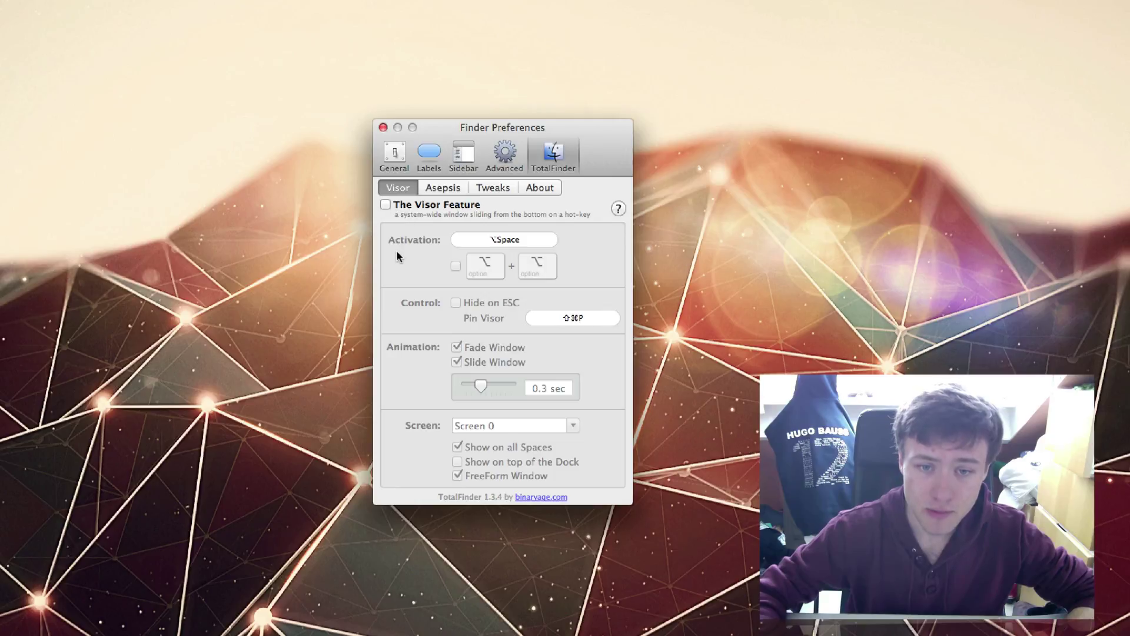
- Enable the Visor feature, bring up the TotalFinder web page, then dismiss the visor window
{"action": "left_click", "coordinate": [386, 206]}
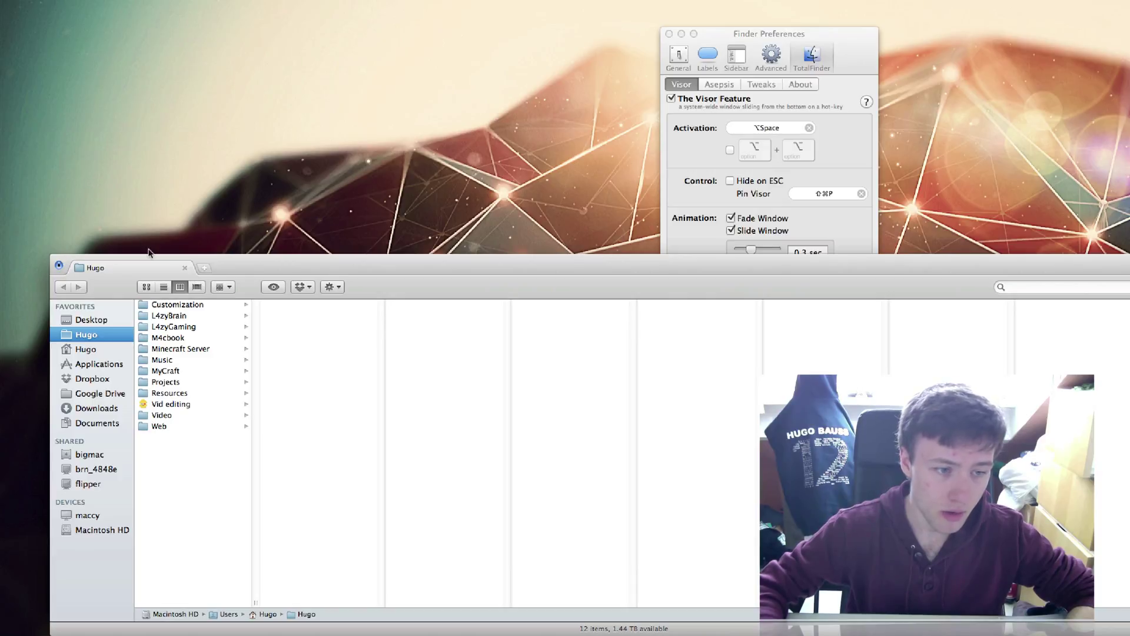
{"action": "mouse_move", "coordinate": [365, 628]}
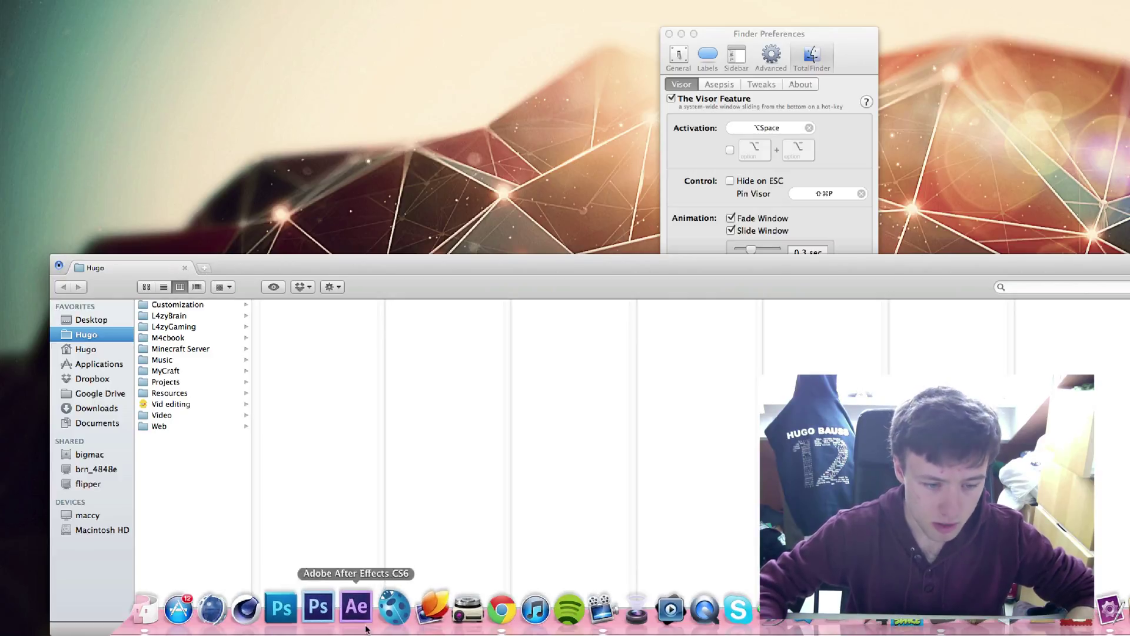
{"action": "left_click", "coordinate": [501, 609]}
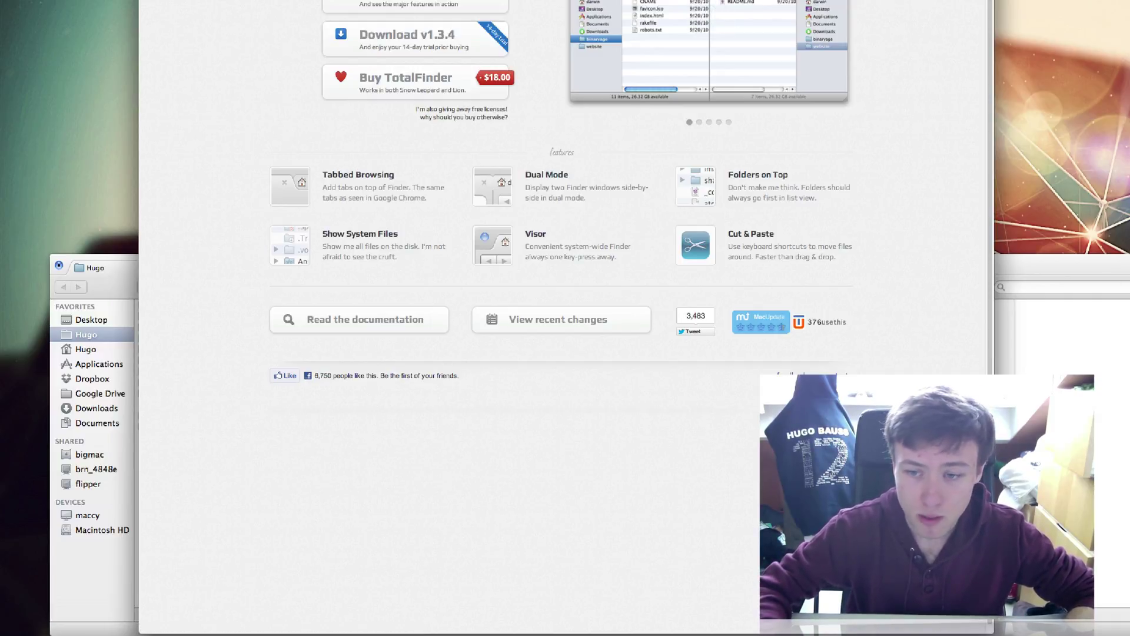
{"action": "left_click", "coordinate": [1117, 275]}
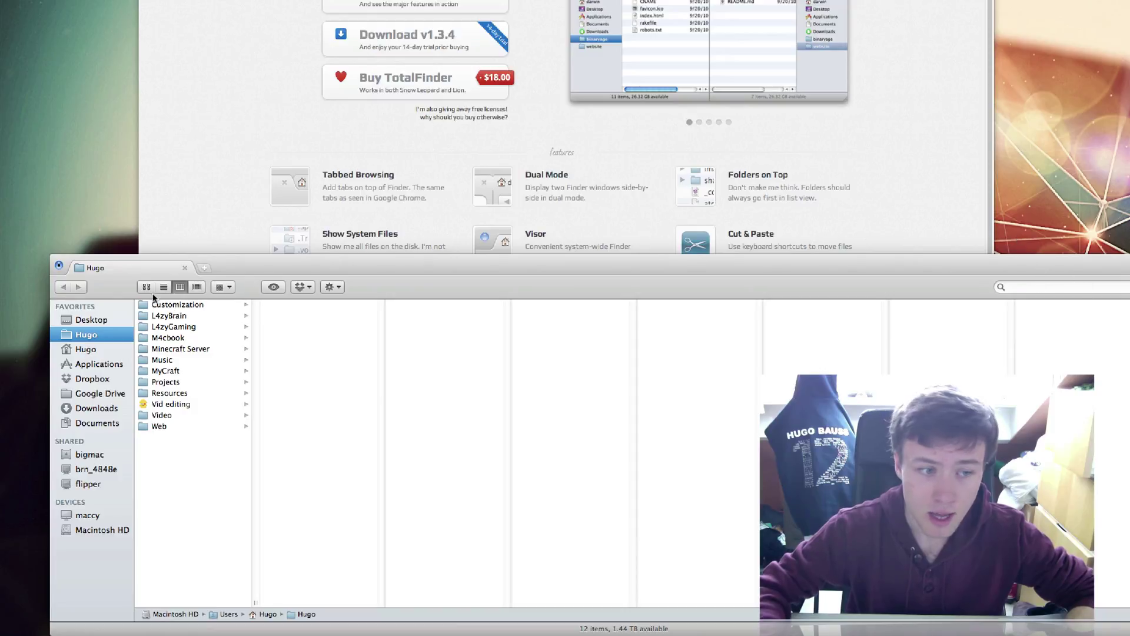
{"action": "left_click", "coordinate": [185, 194]}
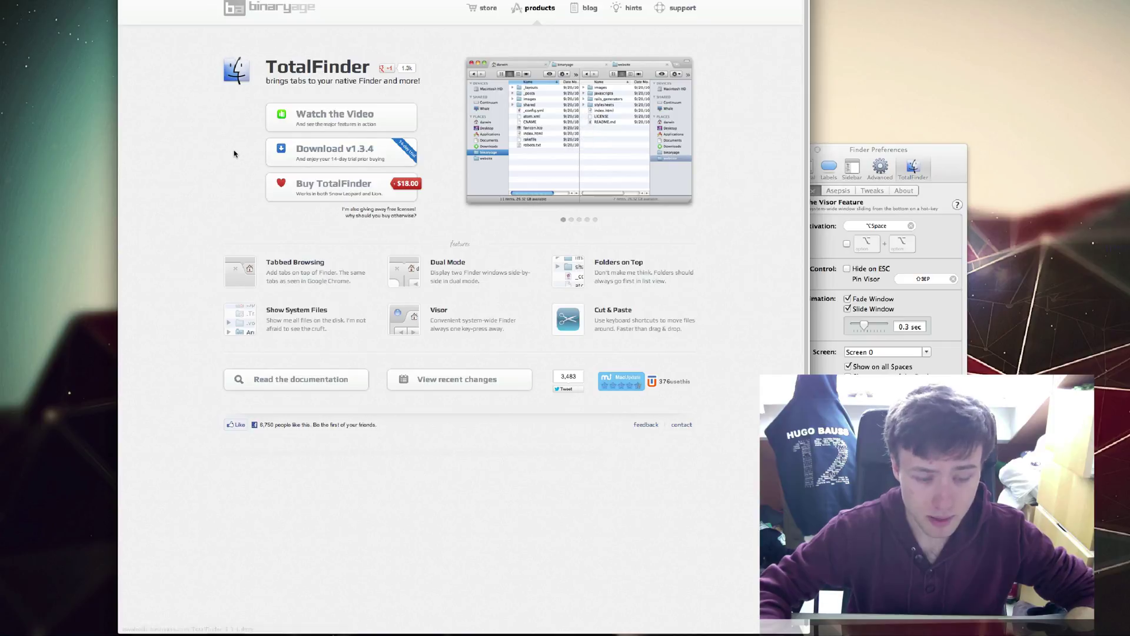
- Summon the visor with Option-Space, narrow it, open Projects > M4cbook > Graphics > 3D Floral, then hide it
{"action": "key", "text": "alt+space"}
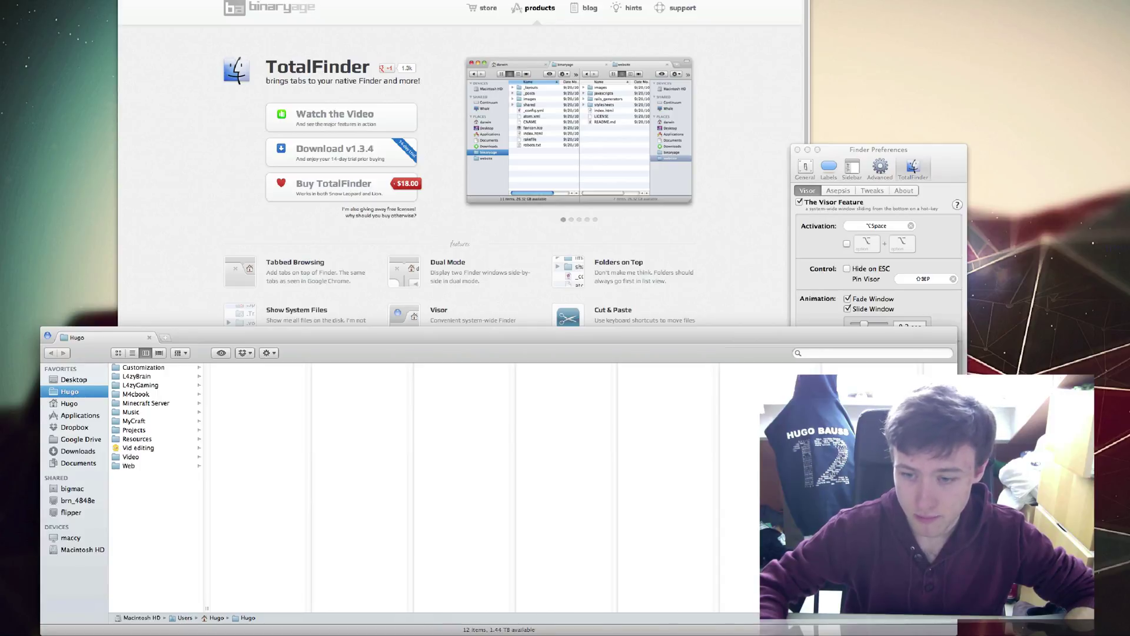
{"action": "left_click_drag", "start_coordinate": [968, 634], "coordinate": [590, 634]}
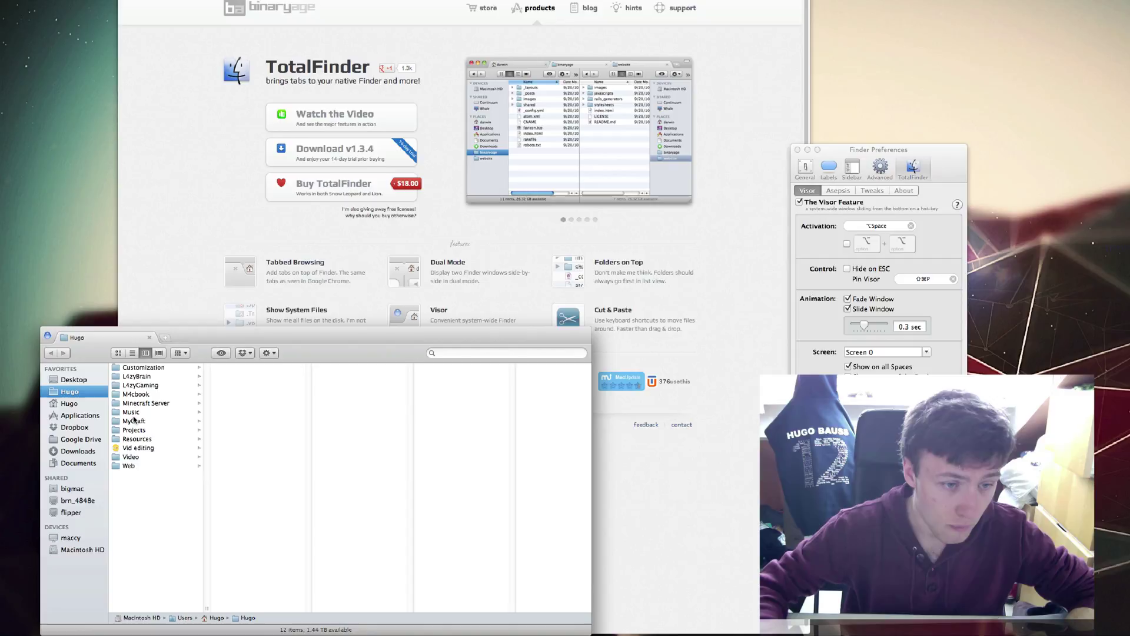
{"action": "left_click", "coordinate": [135, 431]}
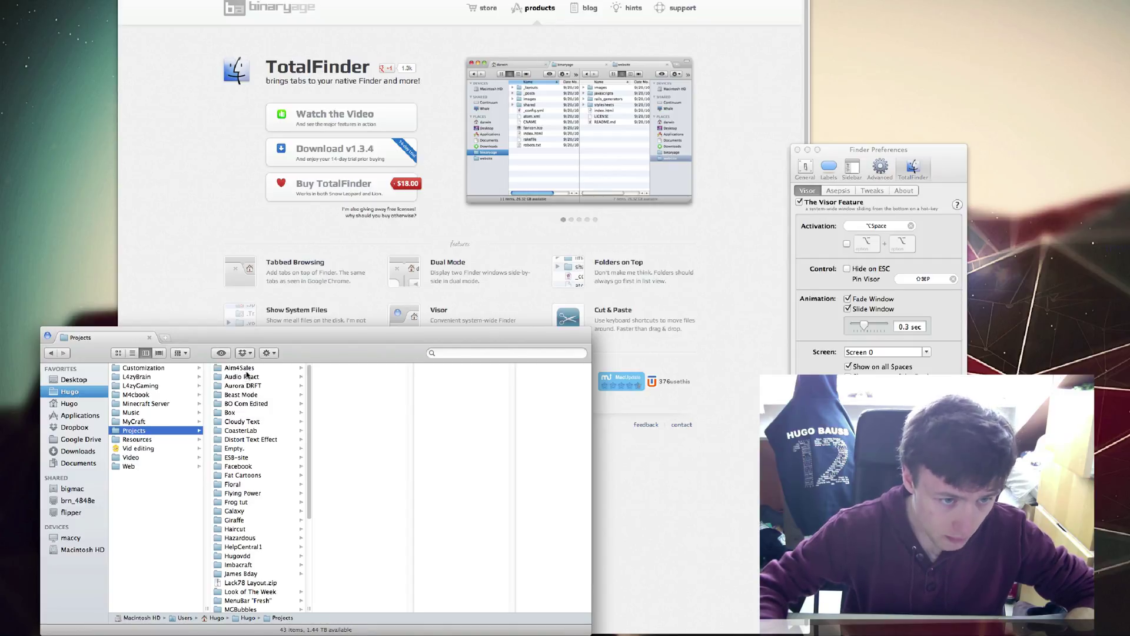
{"action": "left_click", "coordinate": [135, 394]}
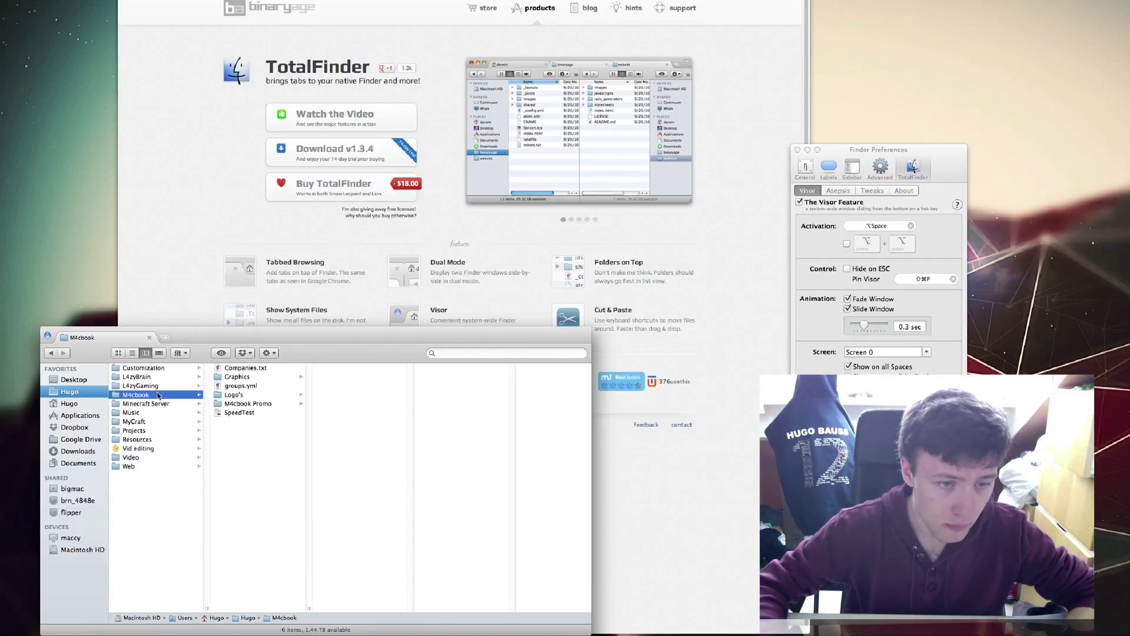
{"action": "left_click", "coordinate": [239, 376]}
{"action": "left_click", "coordinate": [347, 368]}
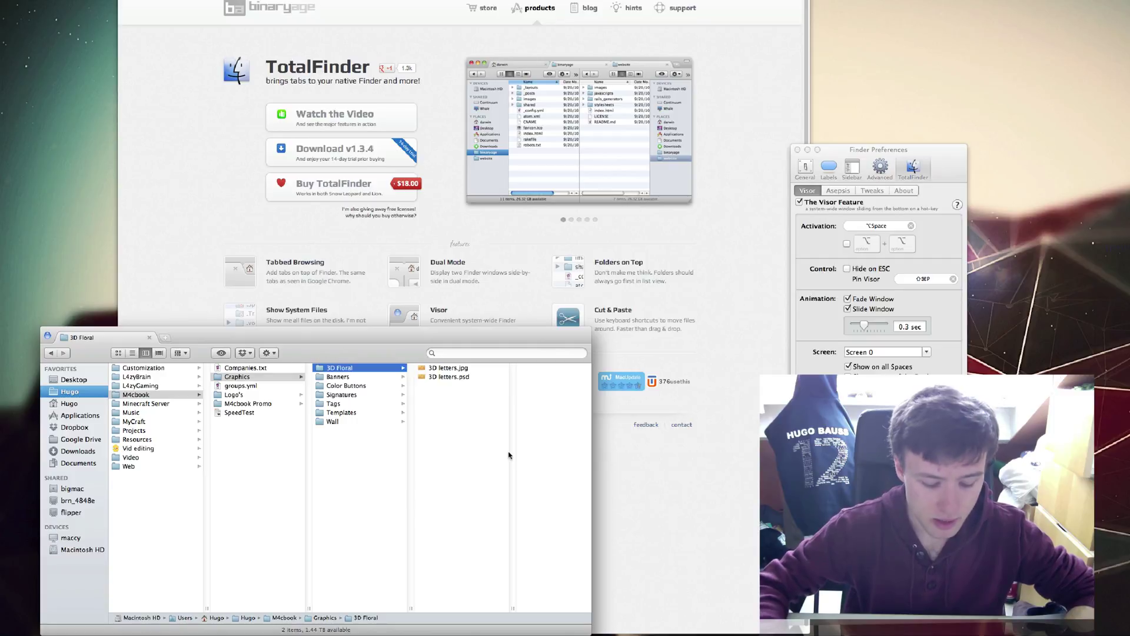
{"action": "key", "text": "alt+space"}
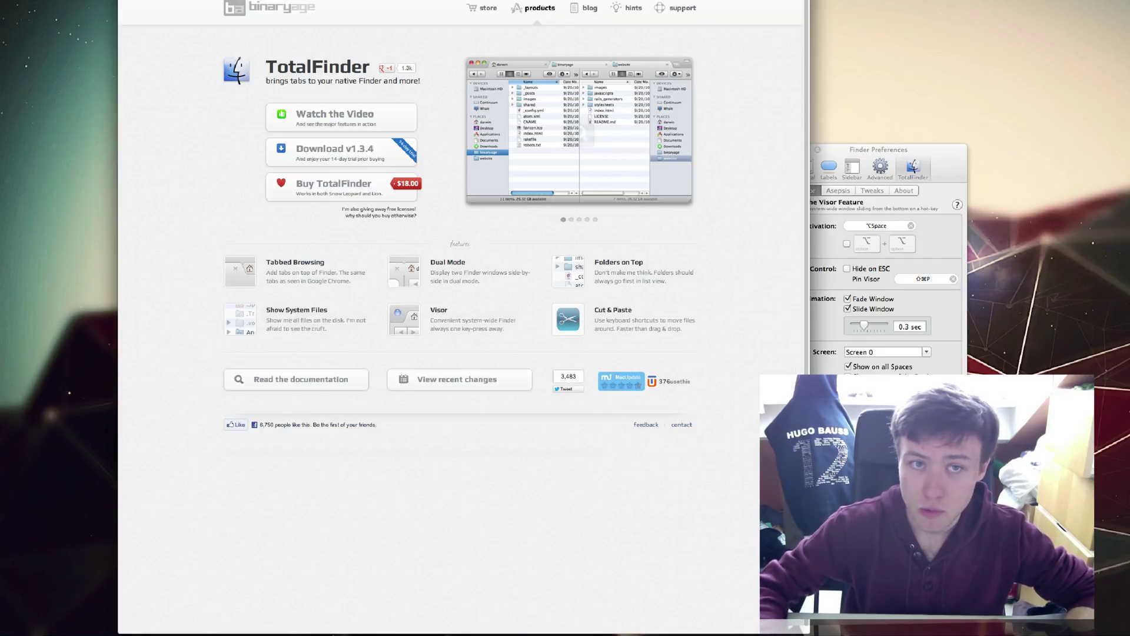
- Flip between browser tabs, summon the visor again, and move Finder Preferences up and left
{"action": "key", "text": "ctrl+Tab"}
{"action": "key", "text": "ctrl+shift+Tab"}
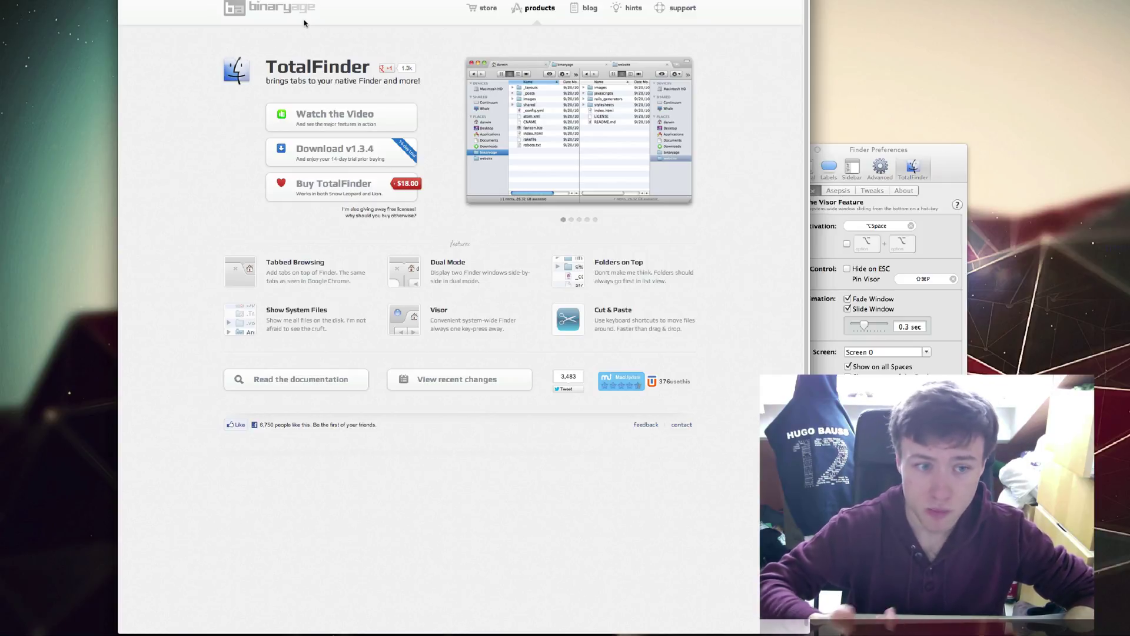
{"action": "key", "text": "alt+space"}
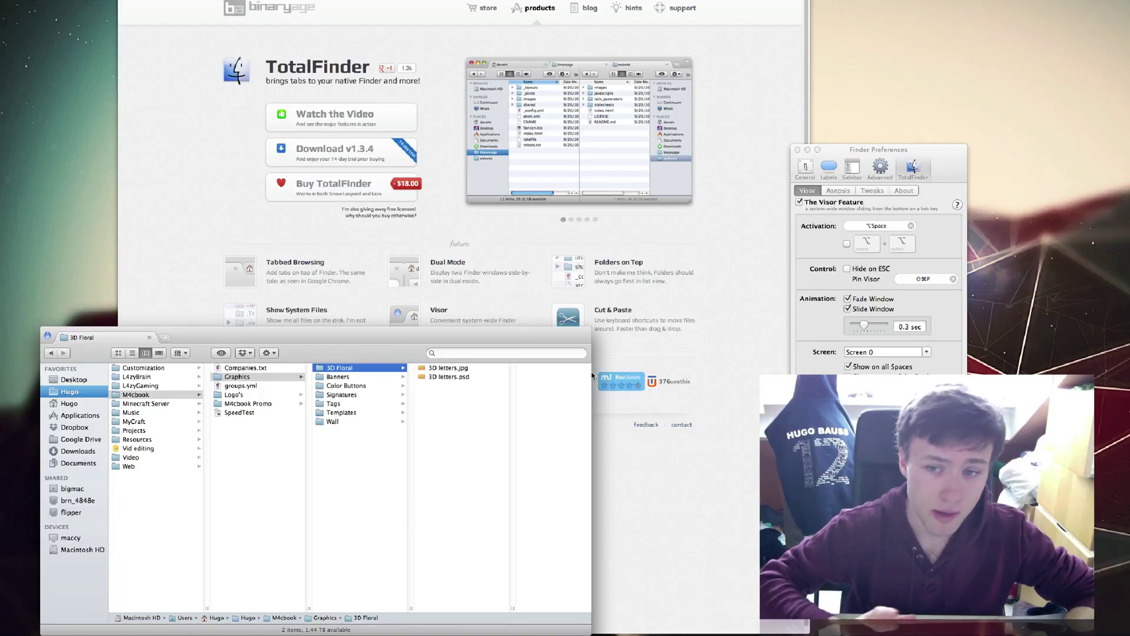
{"action": "left_click_drag", "start_coordinate": [937, 158], "coordinate": [826, 149]}
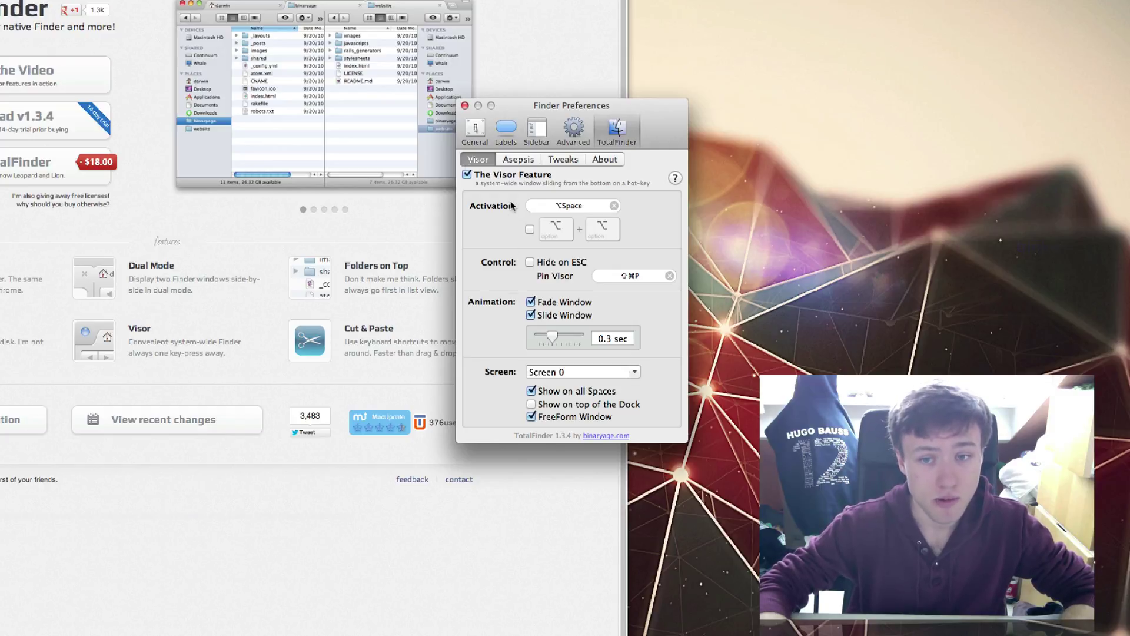
- Show TotalFinder's Asepsis preferences page
{"action": "left_click", "coordinate": [518, 160]}
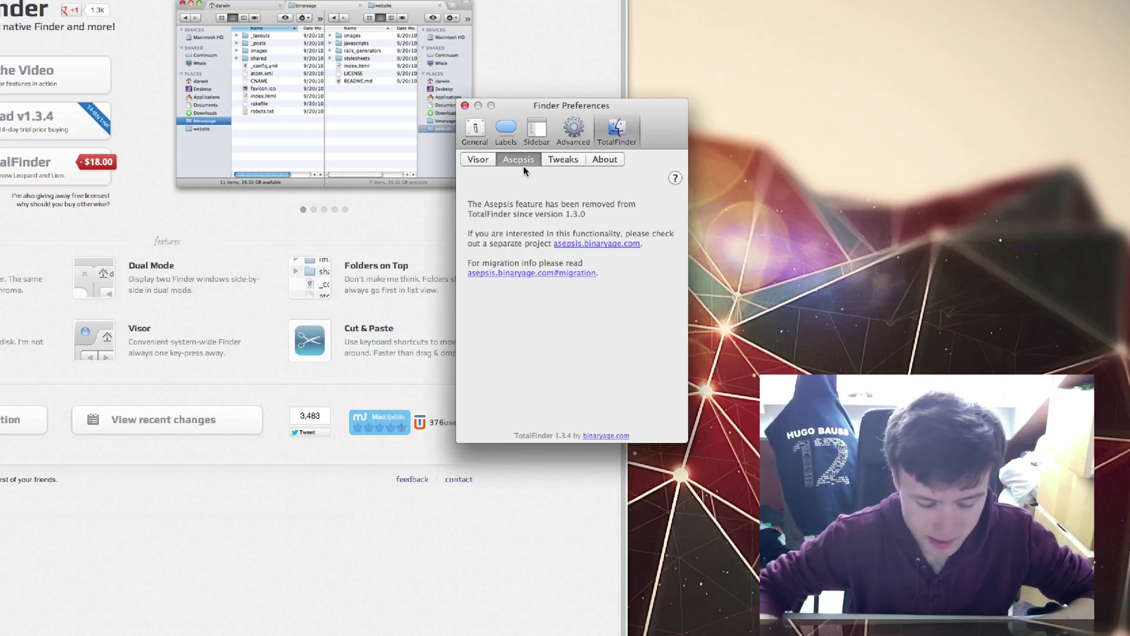
- Show the Tweaks preferences, hide the browser, shift Preferences left, and bring up the 3D Floral window
{"action": "left_click", "coordinate": [570, 159]}
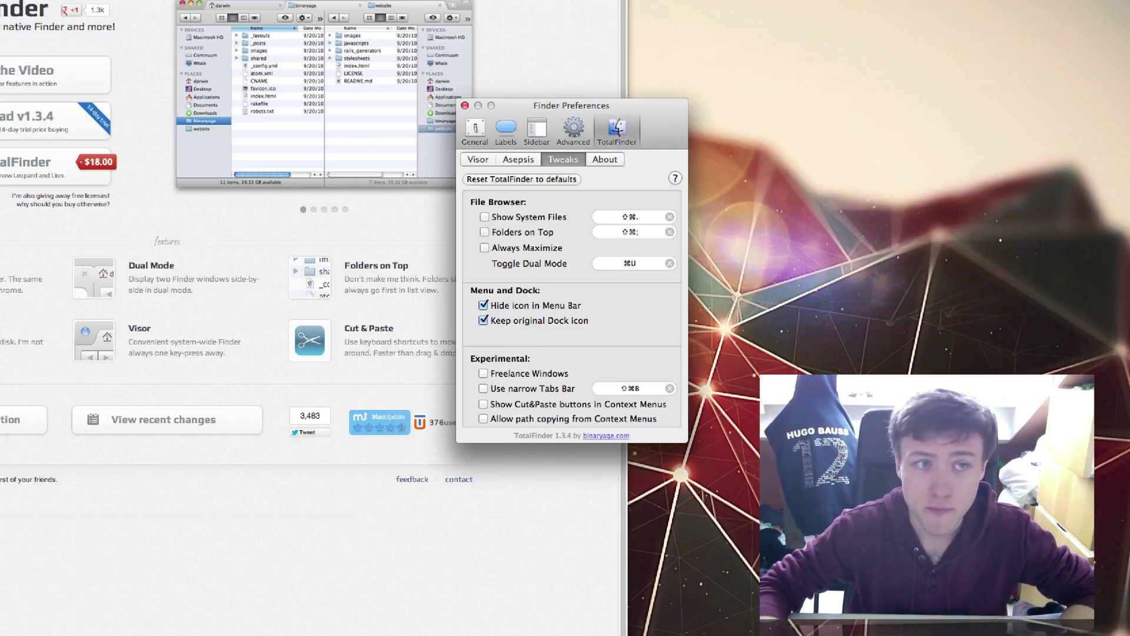
{"action": "key", "text": "super+alt+h"}
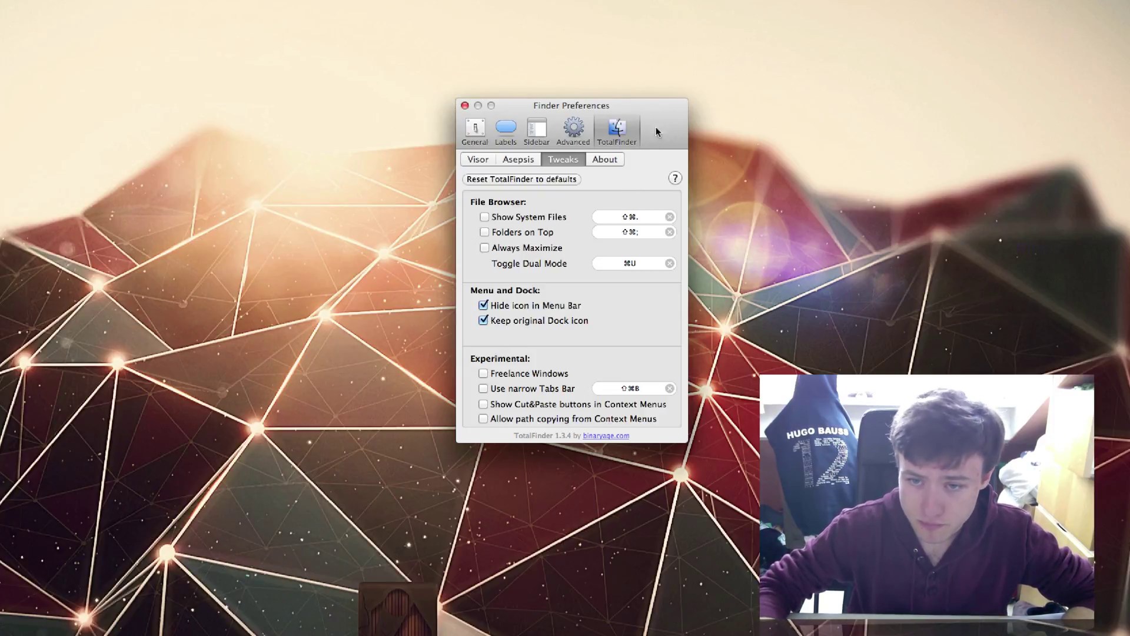
{"action": "left_click_drag", "start_coordinate": [656, 127], "coordinate": [557, 109]}
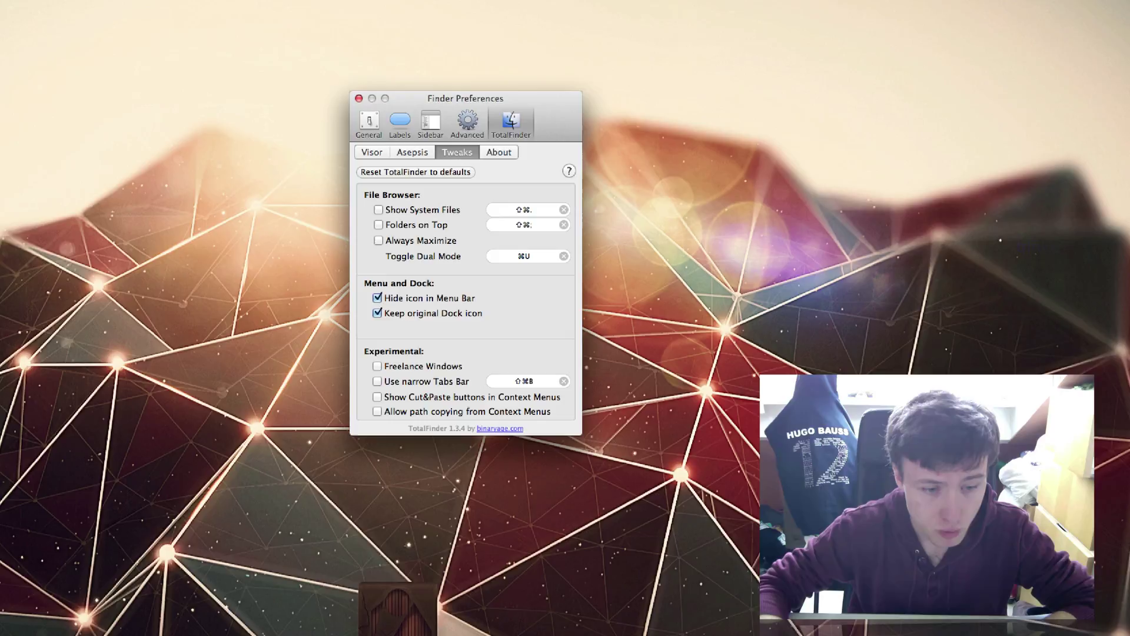
{"action": "key", "text": "alt+grave"}
- Move the Finder window to the upper left and browse the Desktop folder
{"action": "left_click_drag", "start_coordinate": [83, 383], "coordinate": [135, 149]}
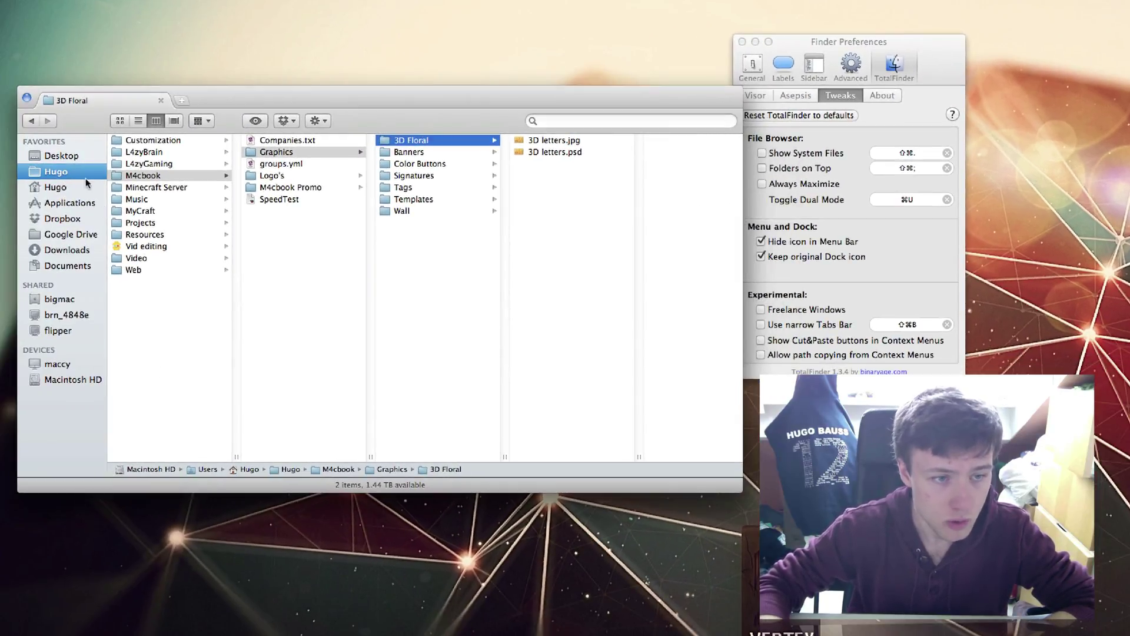
{"action": "left_click", "coordinate": [61, 155]}
{"action": "scroll", "coordinate": [203, 236], "scroll_direction": "down", "scroll_amount": 10}
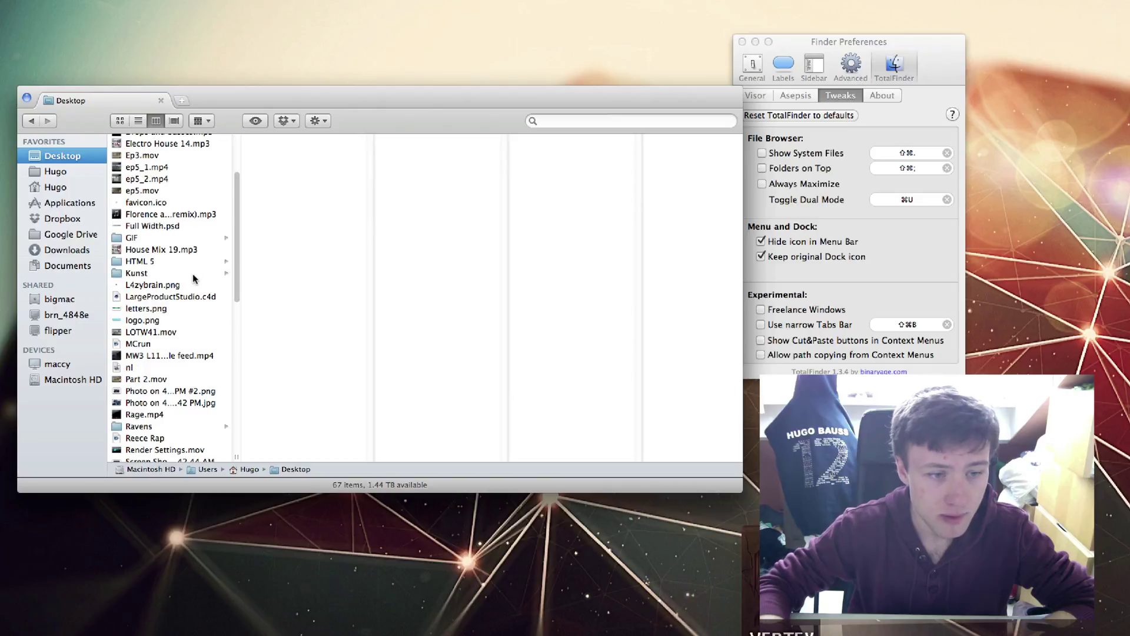
{"action": "scroll", "coordinate": [237, 283], "scroll_direction": "up", "scroll_amount": 10}
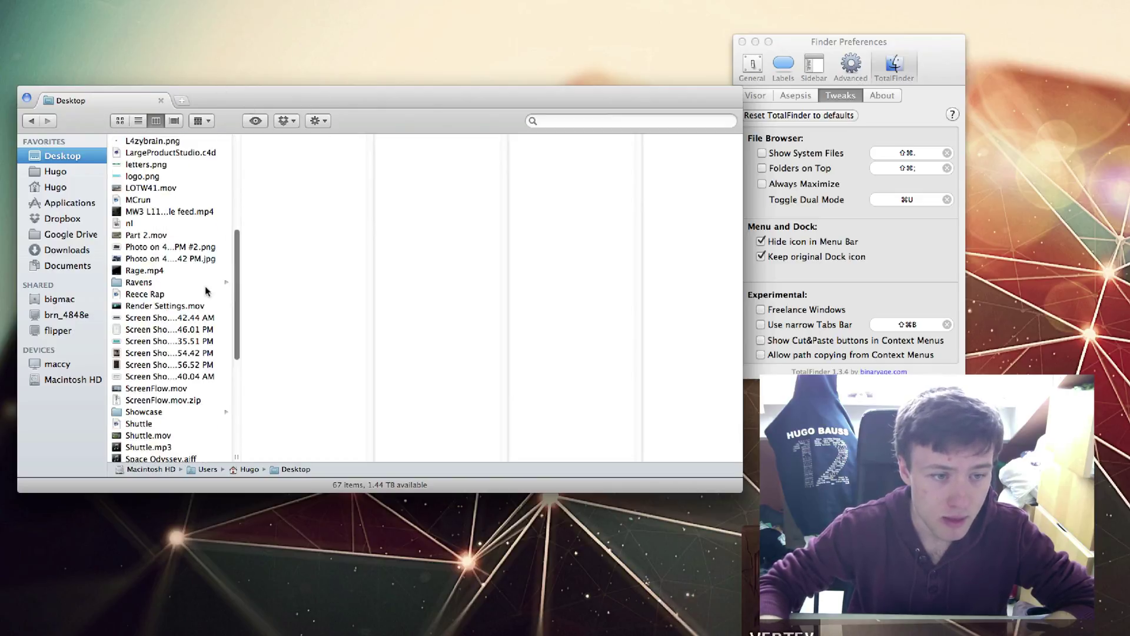
- Try Folders on Top in Tweaks, turn it back off, and move Preferences right and down
{"action": "left_click", "coordinate": [890, 256]}
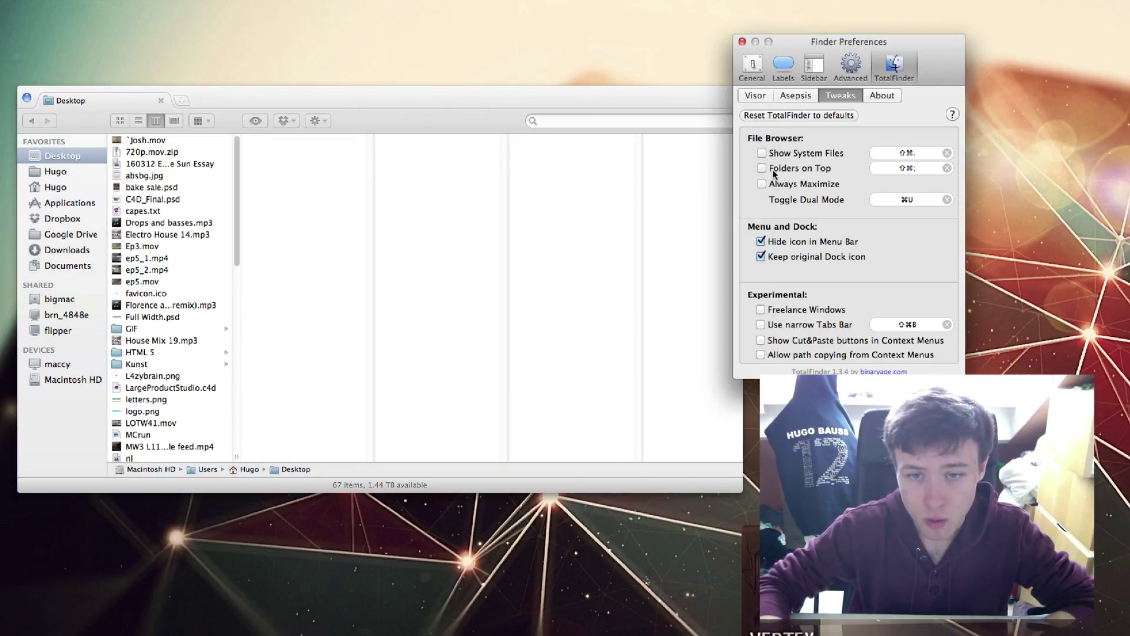
{"action": "left_click", "coordinate": [762, 169]}
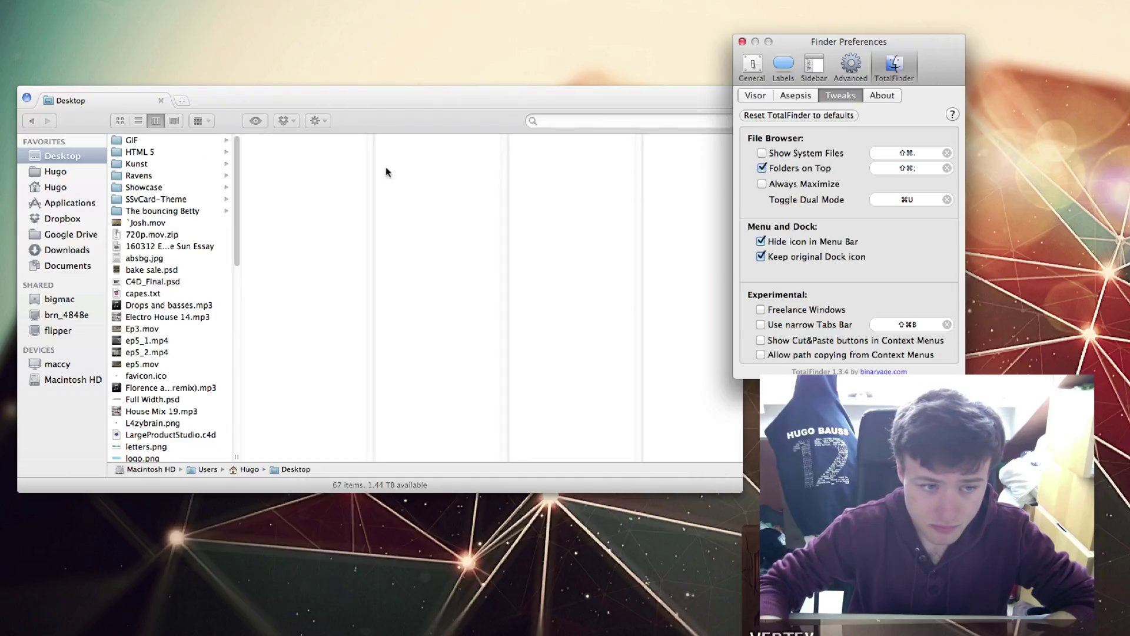
{"action": "left_click", "coordinate": [377, 93]}
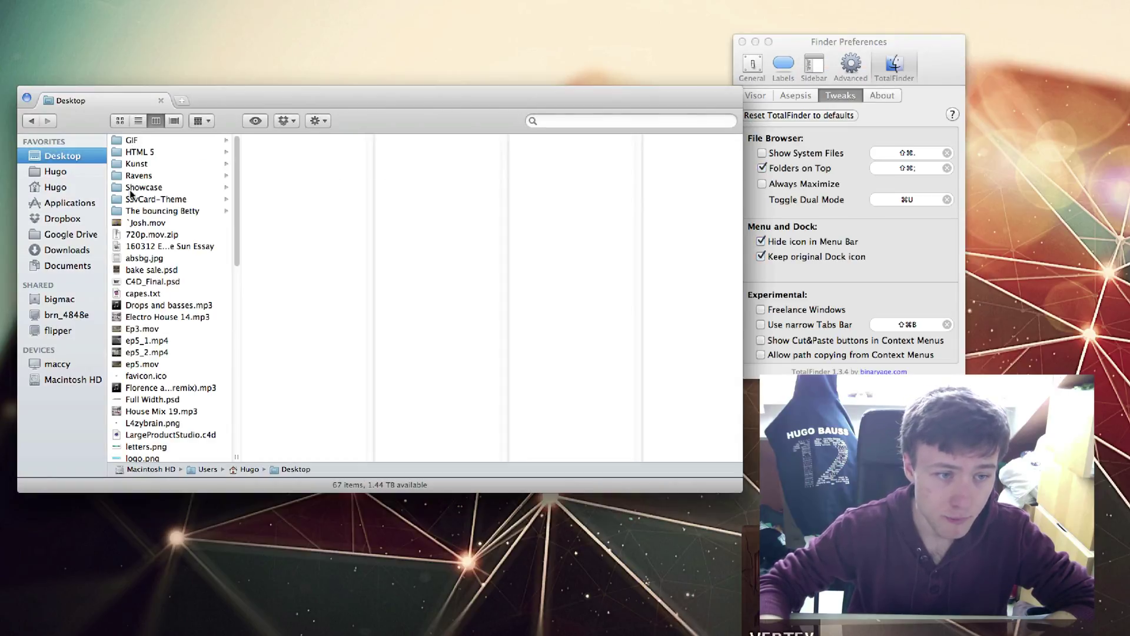
{"action": "left_click_drag", "start_coordinate": [238, 173], "coordinate": [232, 126]}
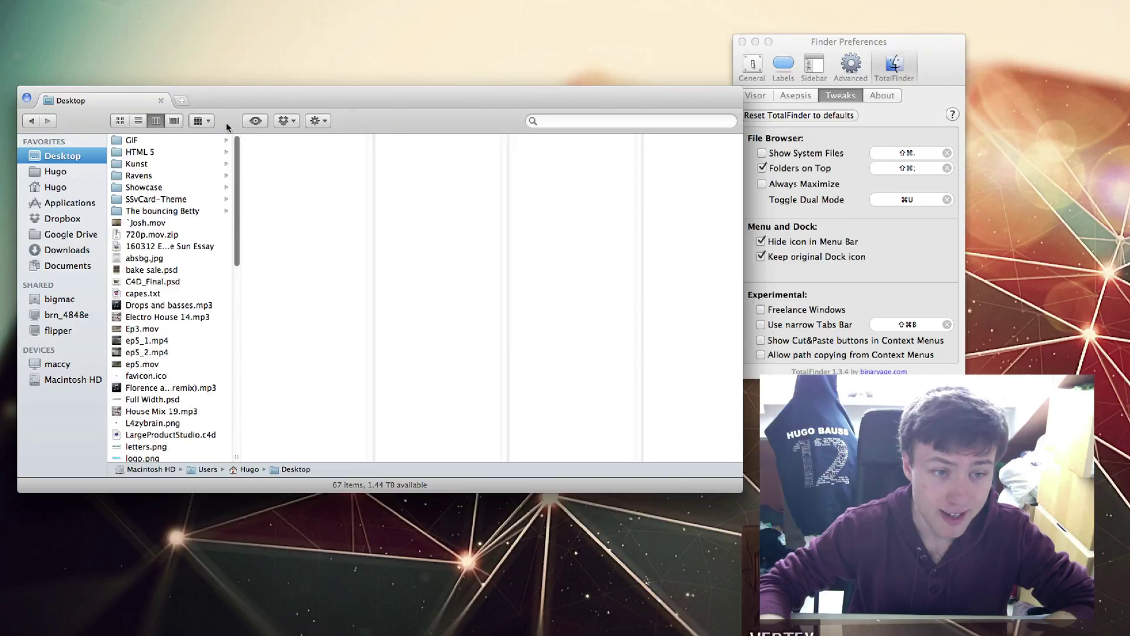
{"action": "left_click", "coordinate": [830, 169]}
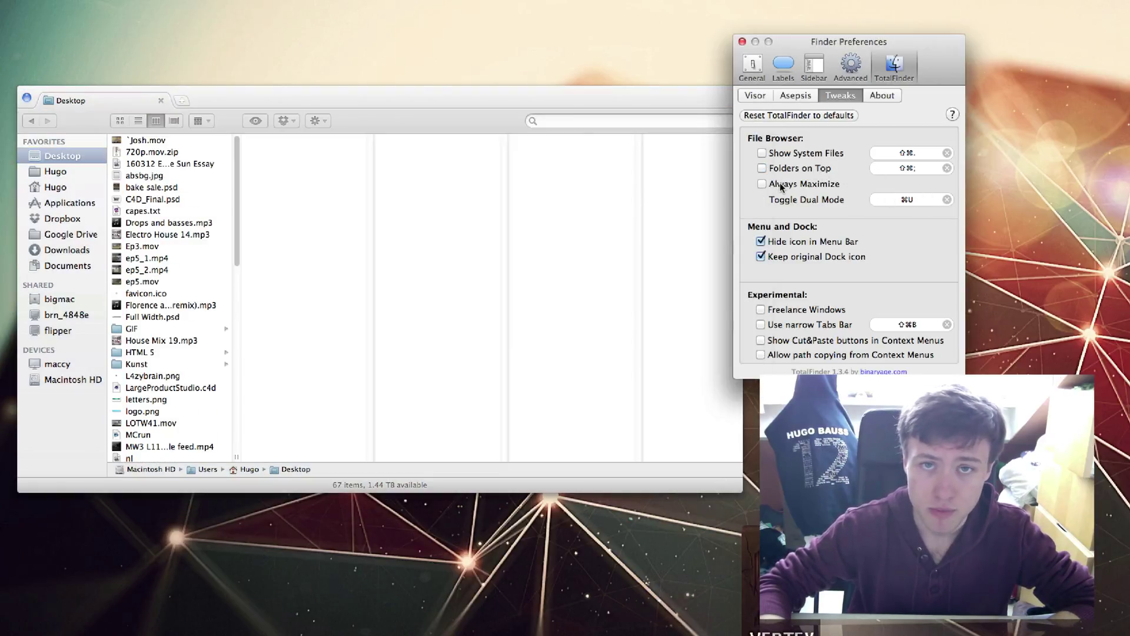
{"action": "left_click_drag", "start_coordinate": [942, 62], "coordinate": [983, 113]}
- Toggle Always Maximize on and back off, then nudge the Preferences window left
{"action": "left_click", "coordinate": [815, 224]}
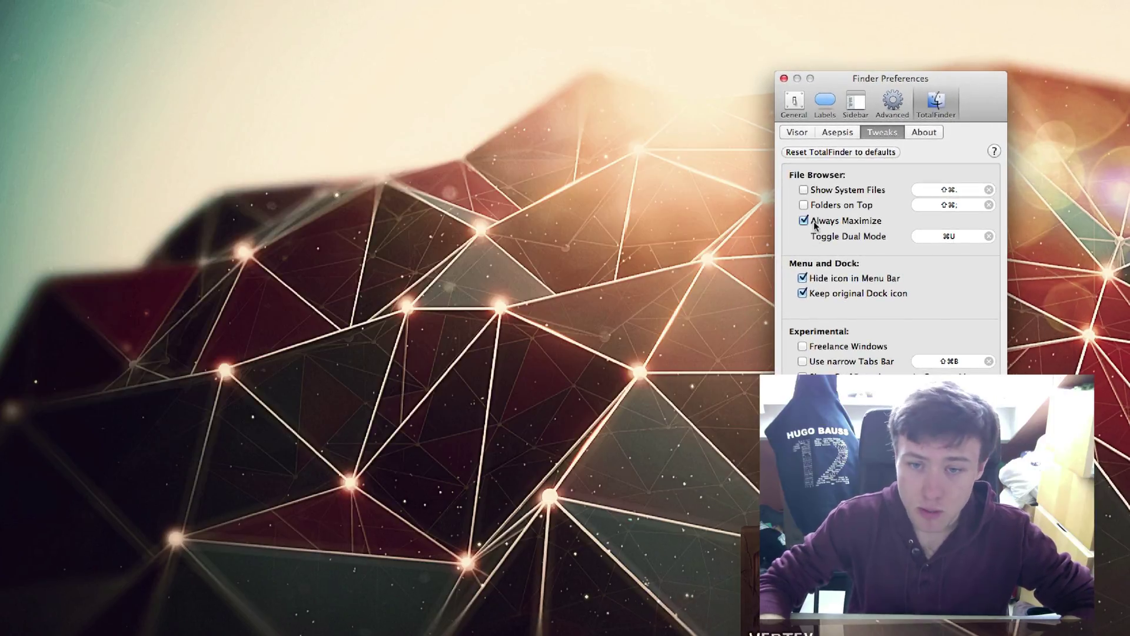
{"action": "left_click", "coordinate": [814, 223]}
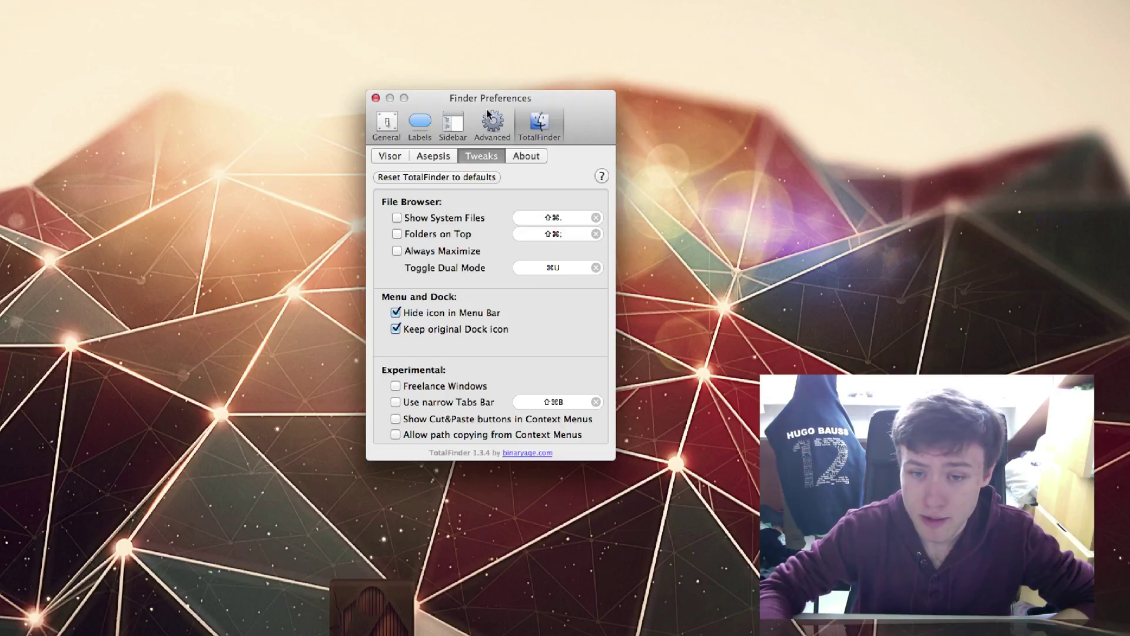
{"action": "left_click_drag", "start_coordinate": [608, 118], "coordinate": [578, 115]}
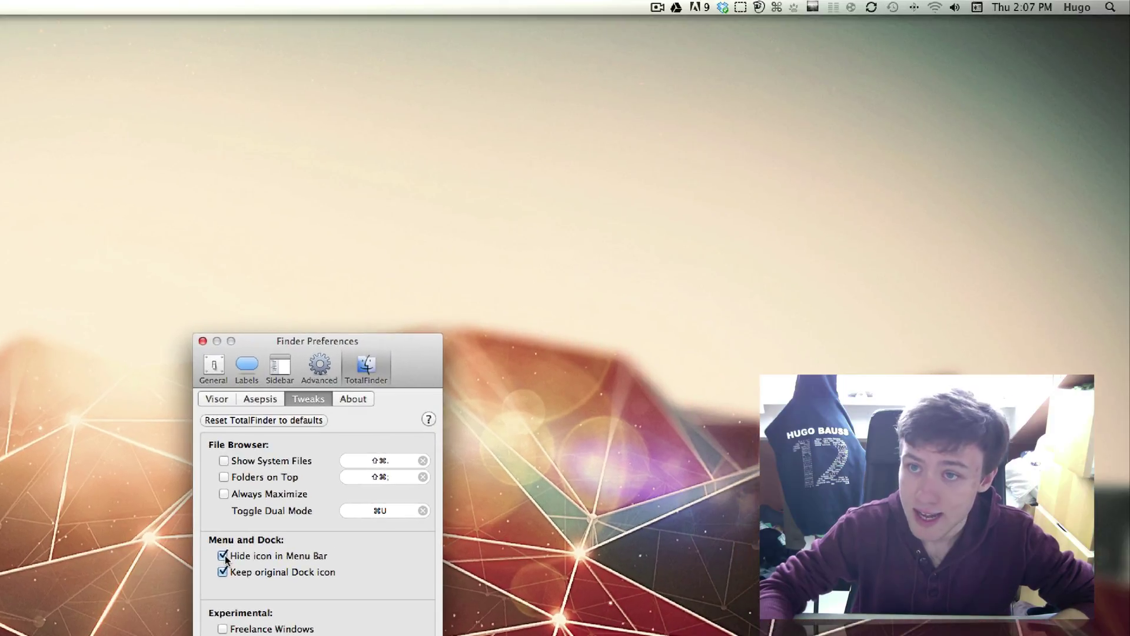
{"action": "left_click", "coordinate": [224, 556]}
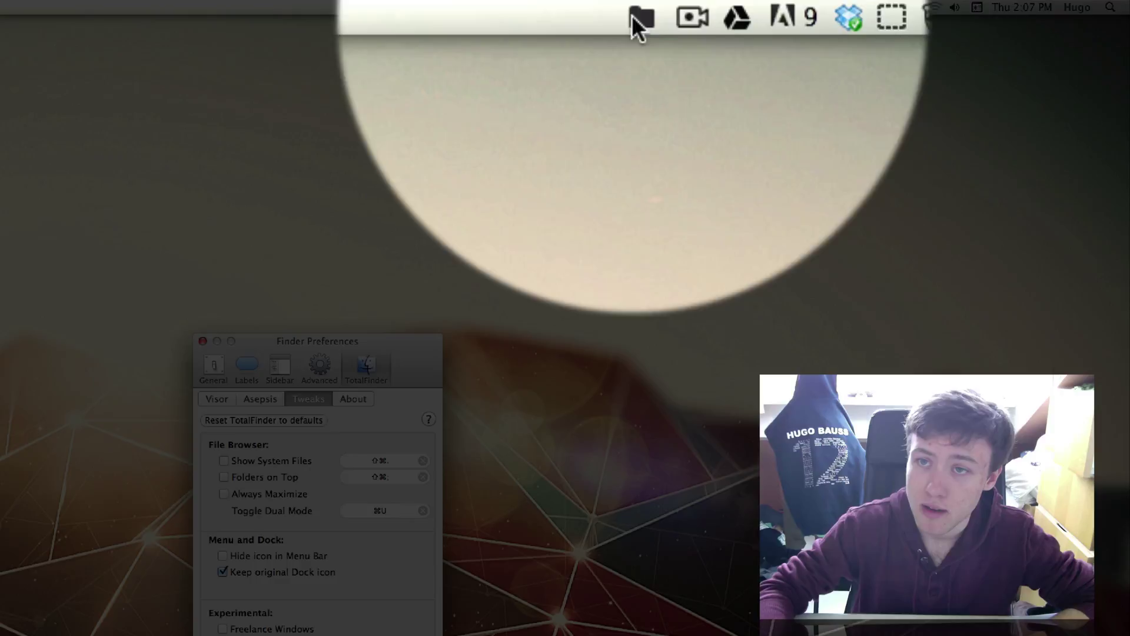
{"action": "left_click", "coordinate": [635, 16]}
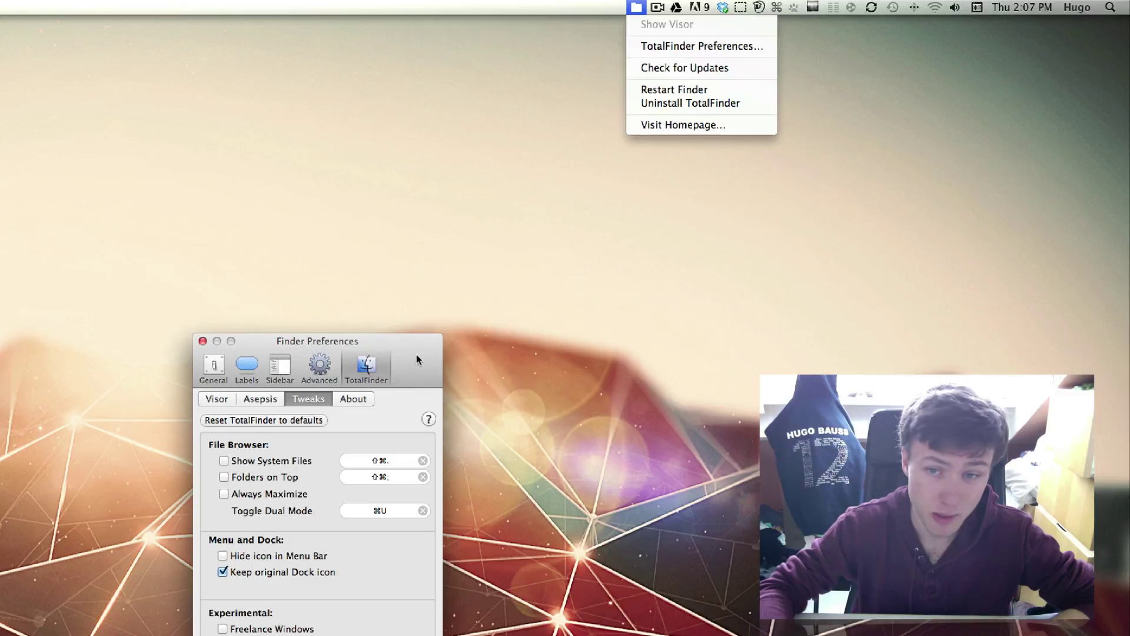
{"action": "left_click", "coordinate": [420, 346]}
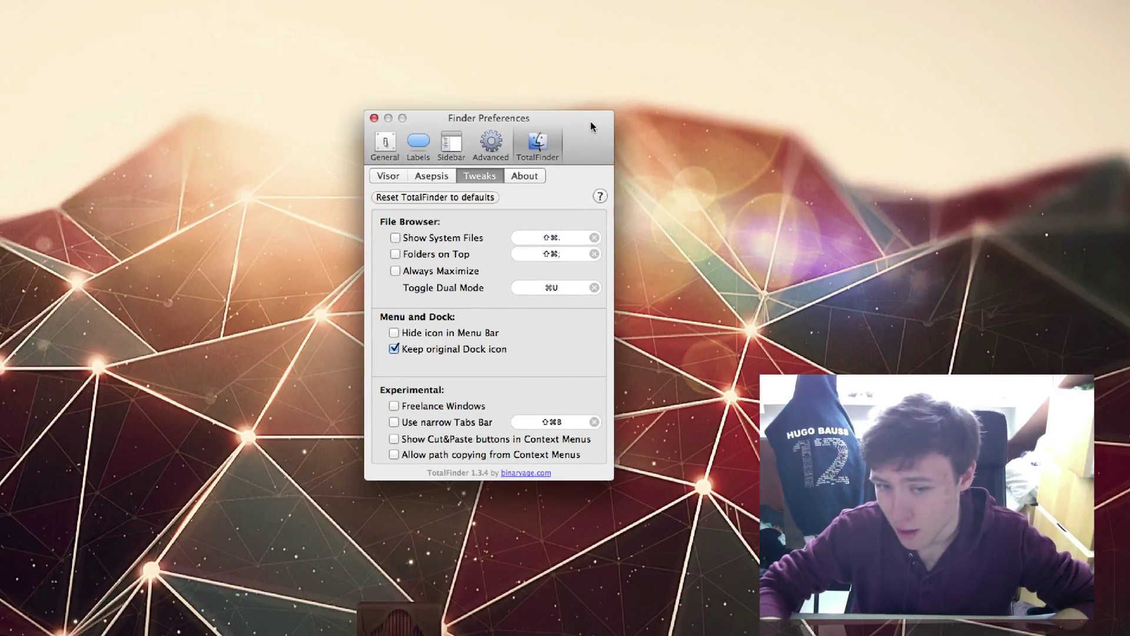
{"action": "left_click", "coordinate": [421, 333]}
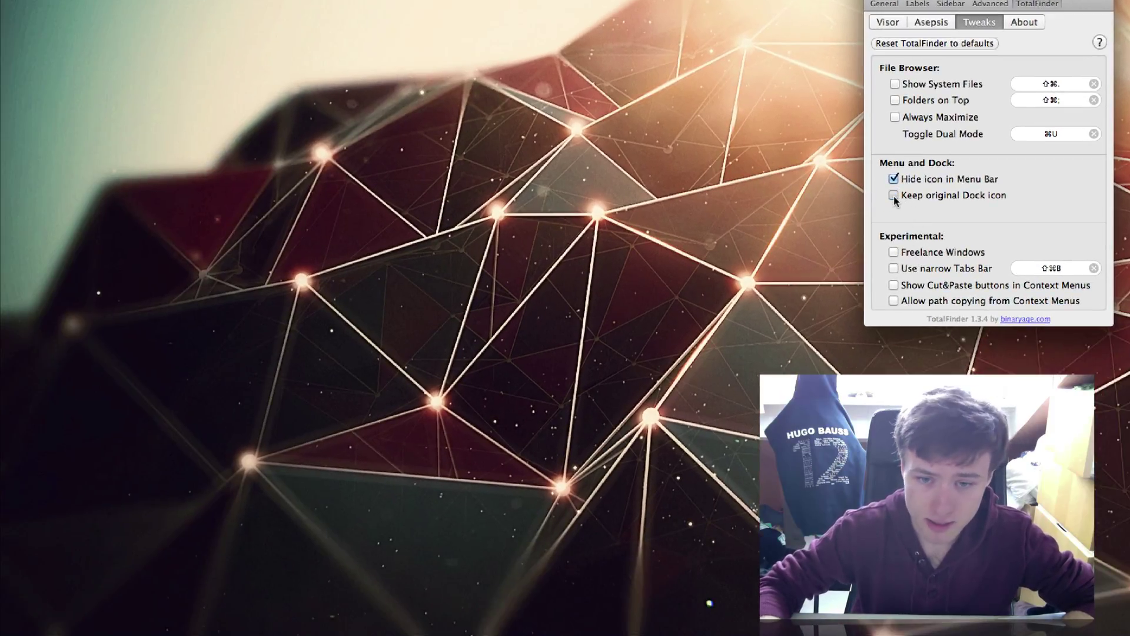
- Tick Keep original Dock icon in the Tweaks tab, alongside Hide icon in Menu Bar
{"action": "mouse_move", "coordinate": [574, 632]}
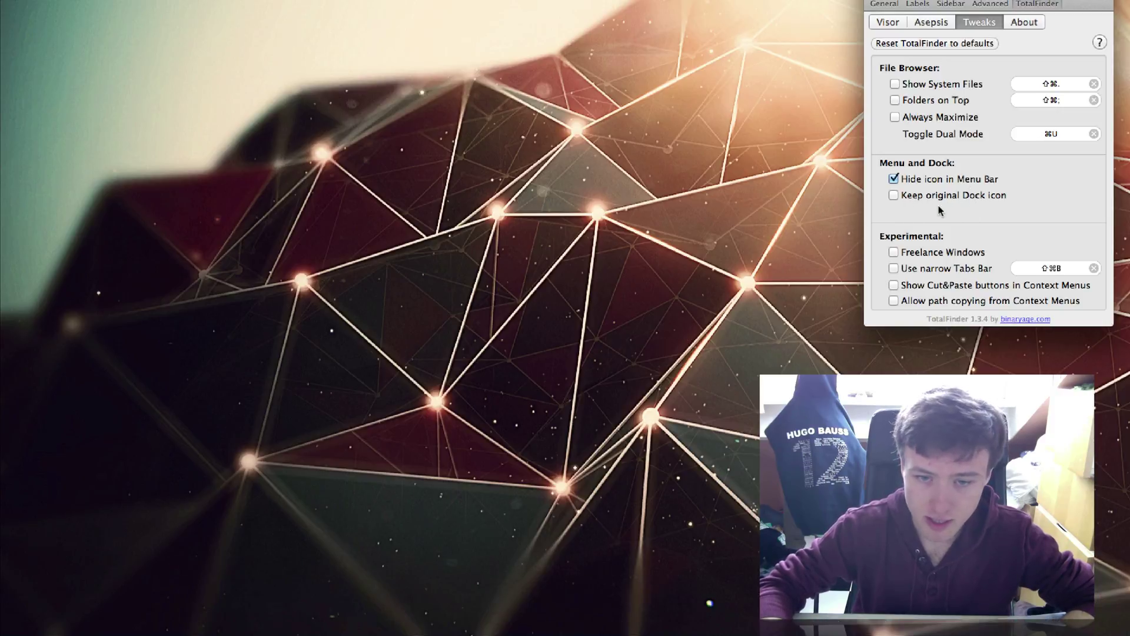
{"action": "mouse_move", "coordinate": [222, 612]}
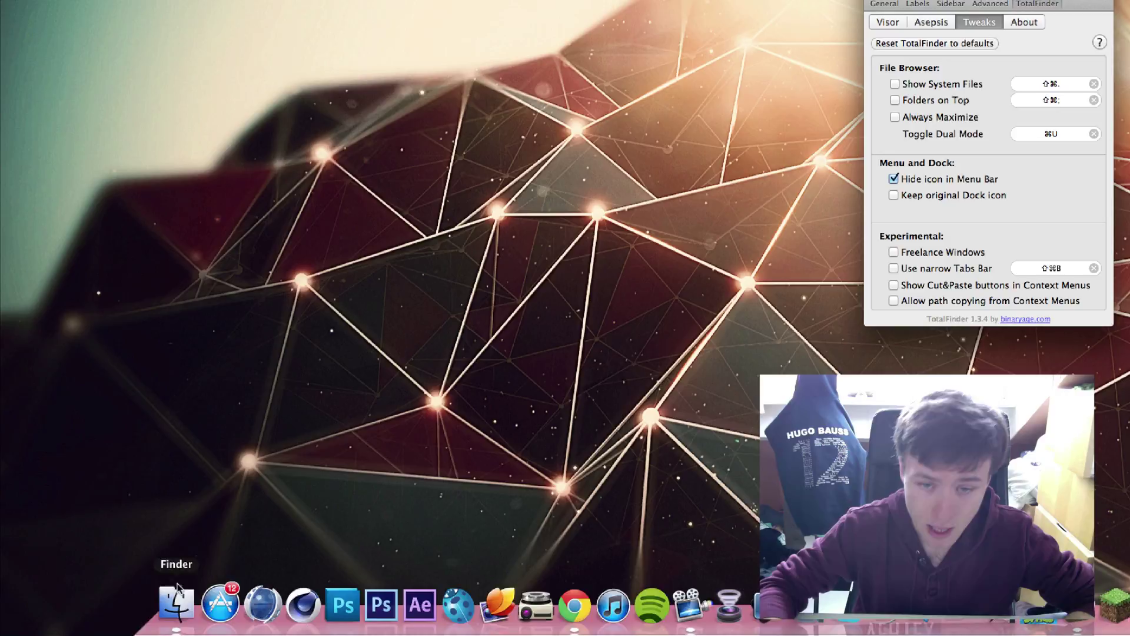
{"action": "left_click", "coordinate": [894, 194]}
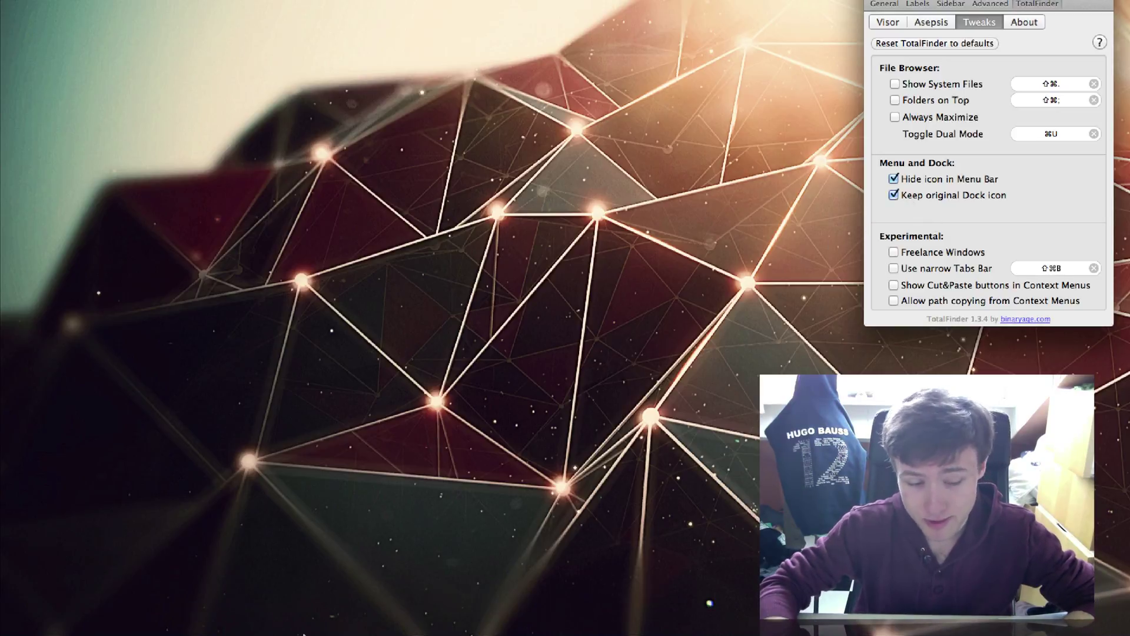
{"action": "mouse_move", "coordinate": [230, 632]}
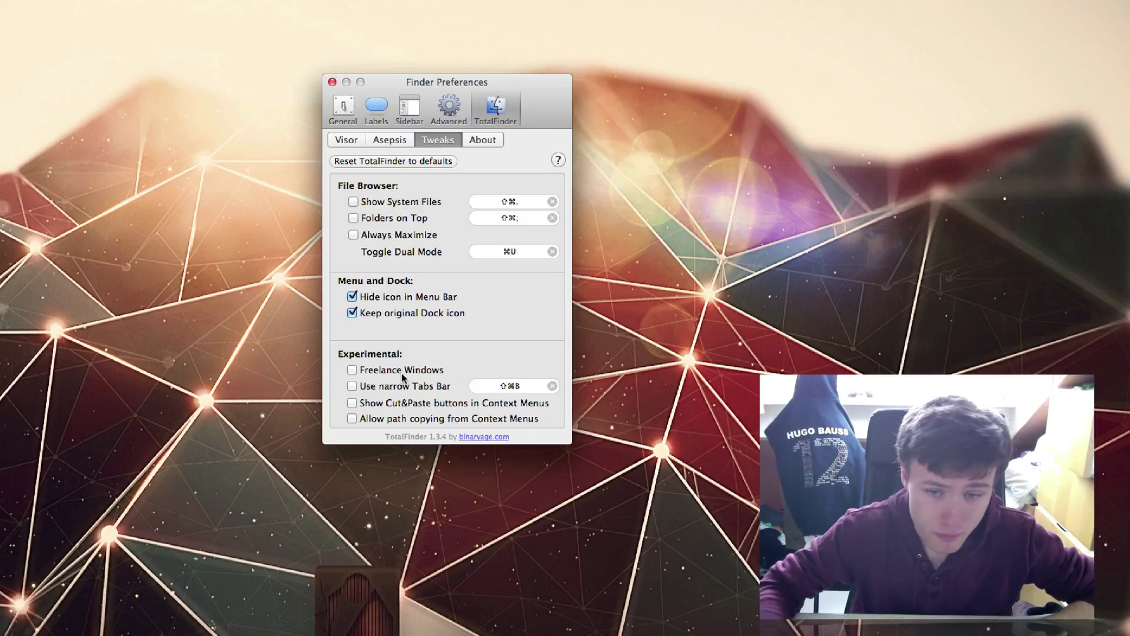
- Try Freelance Windows on and off again, then shift the preferences window slightly right
{"action": "left_click", "coordinate": [402, 372]}
{"action": "left_click", "coordinate": [399, 375]}
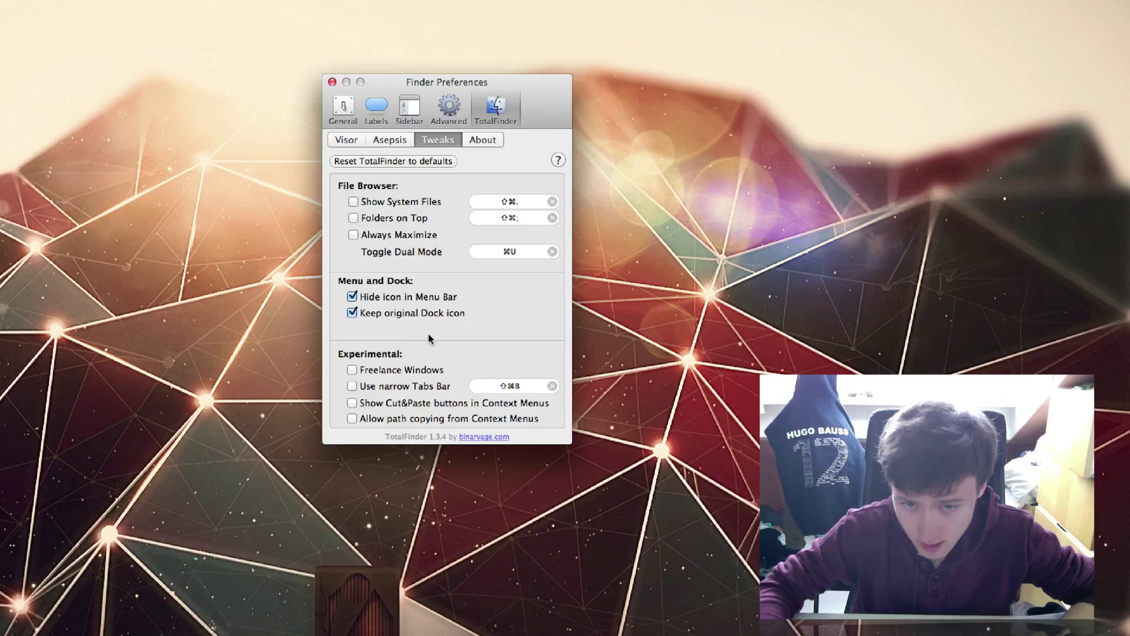
{"action": "left_click_drag", "start_coordinate": [557, 92], "coordinate": [607, 101]}
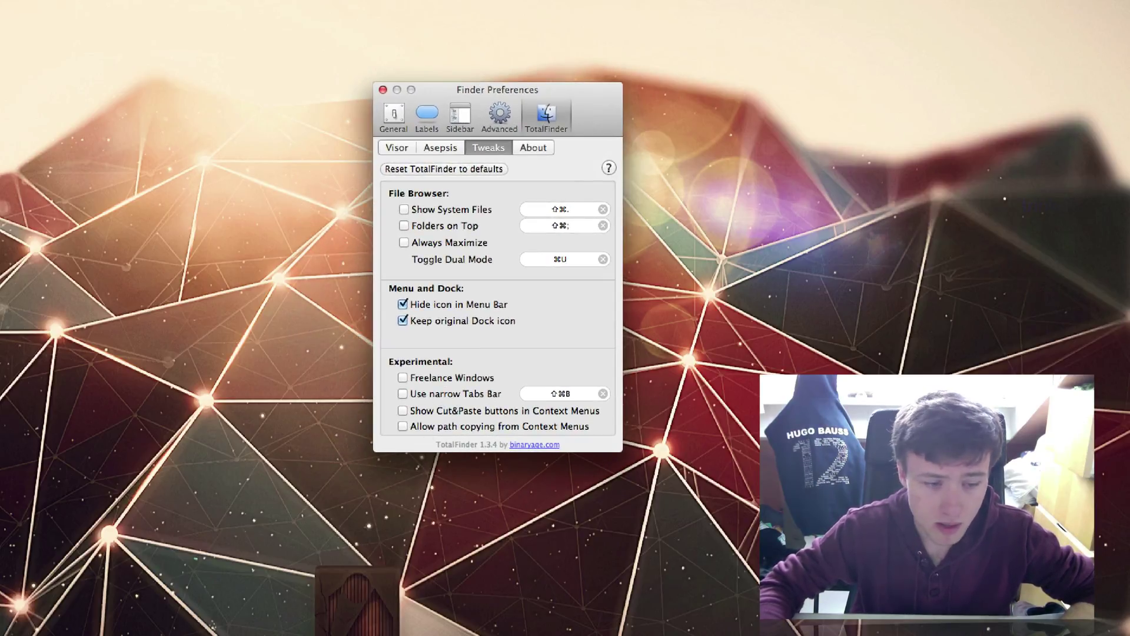
- Bring up a Finder window with Alt+`, shrink it and place it beside the preferences
{"action": "key", "text": "alt+grave"}
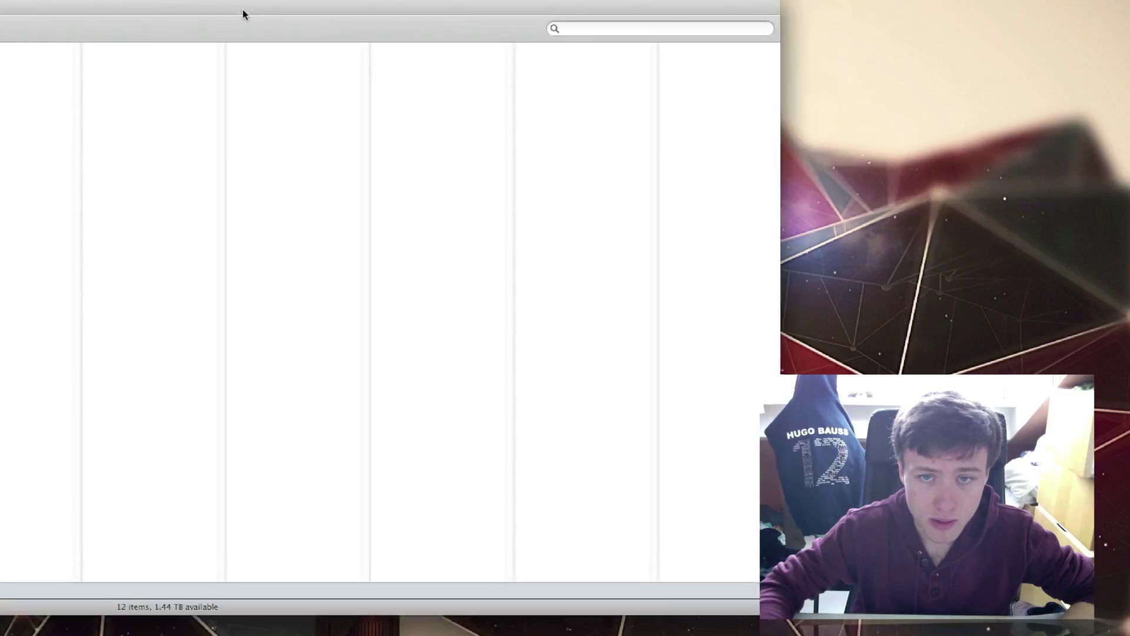
{"action": "left_click_drag", "start_coordinate": [755, 625], "coordinate": [294, 404]}
{"action": "left_click_drag", "start_coordinate": [110, 16], "coordinate": [166, 67]}
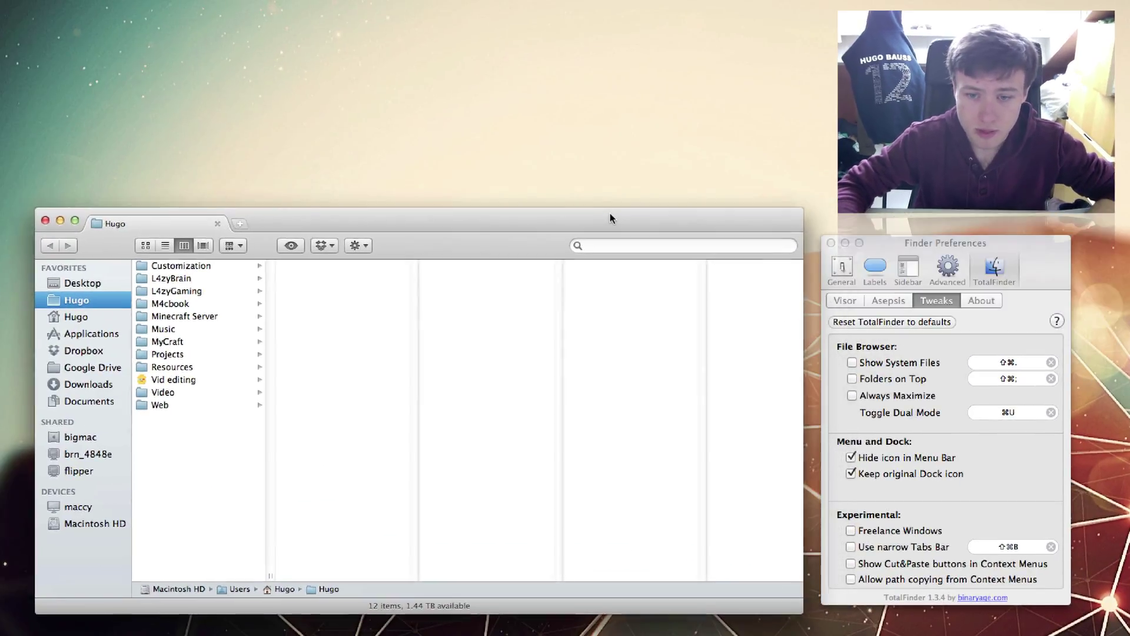
- Compare Use narrow Tabs Bar on and off in the Finder window, leaving it unchecked
{"action": "left_click", "coordinate": [956, 452]}
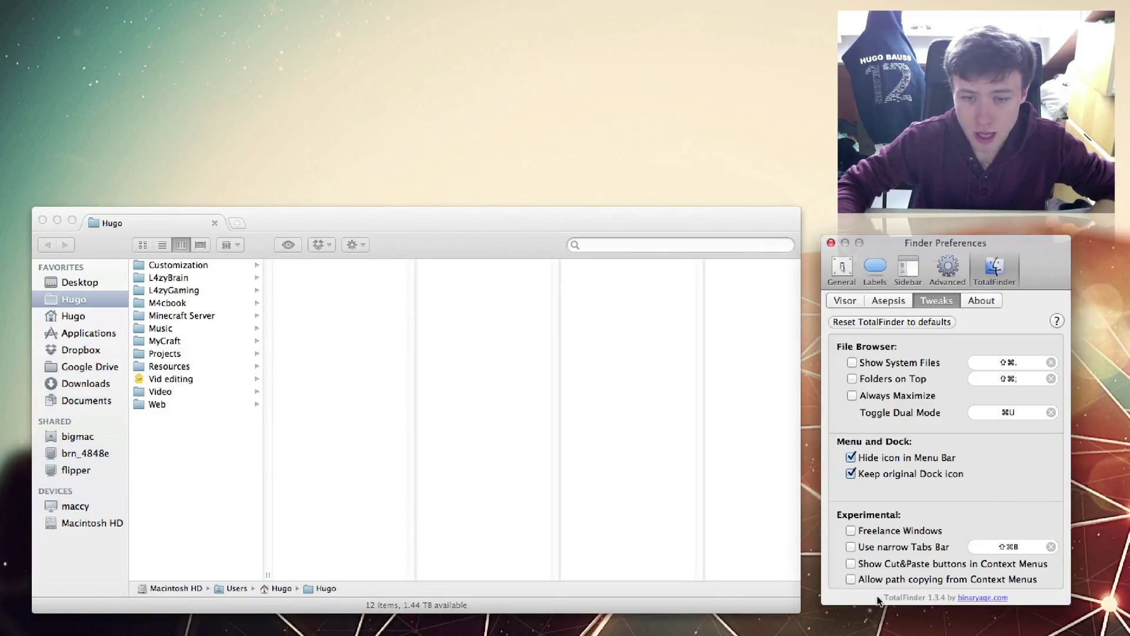
{"action": "left_click", "coordinate": [851, 546]}
{"action": "left_click", "coordinate": [331, 217]}
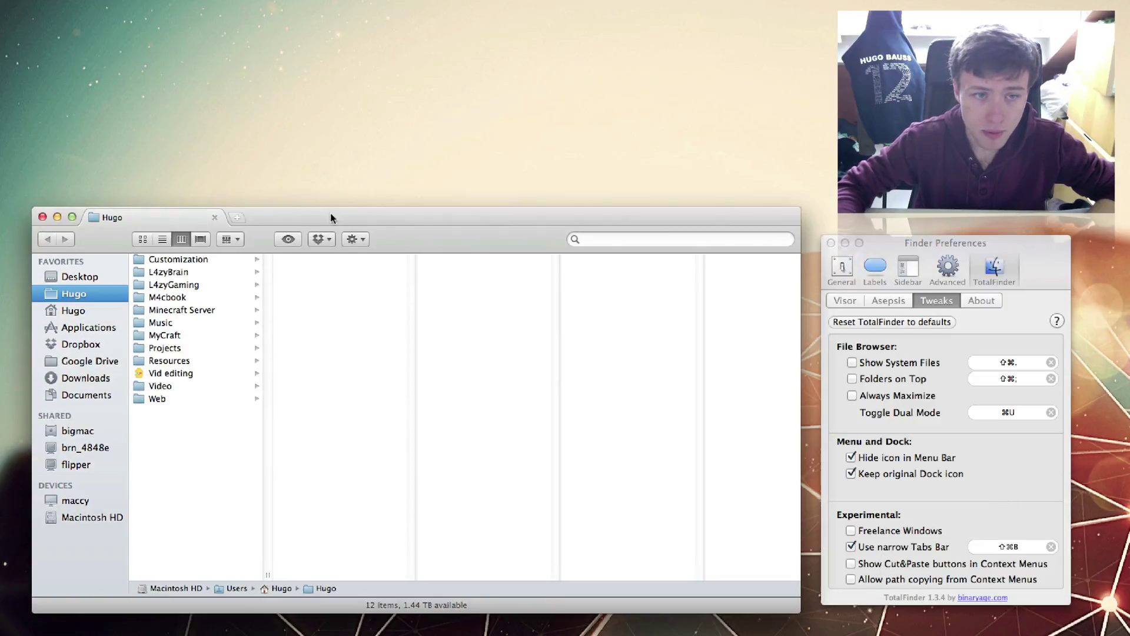
{"action": "left_click", "coordinate": [852, 548]}
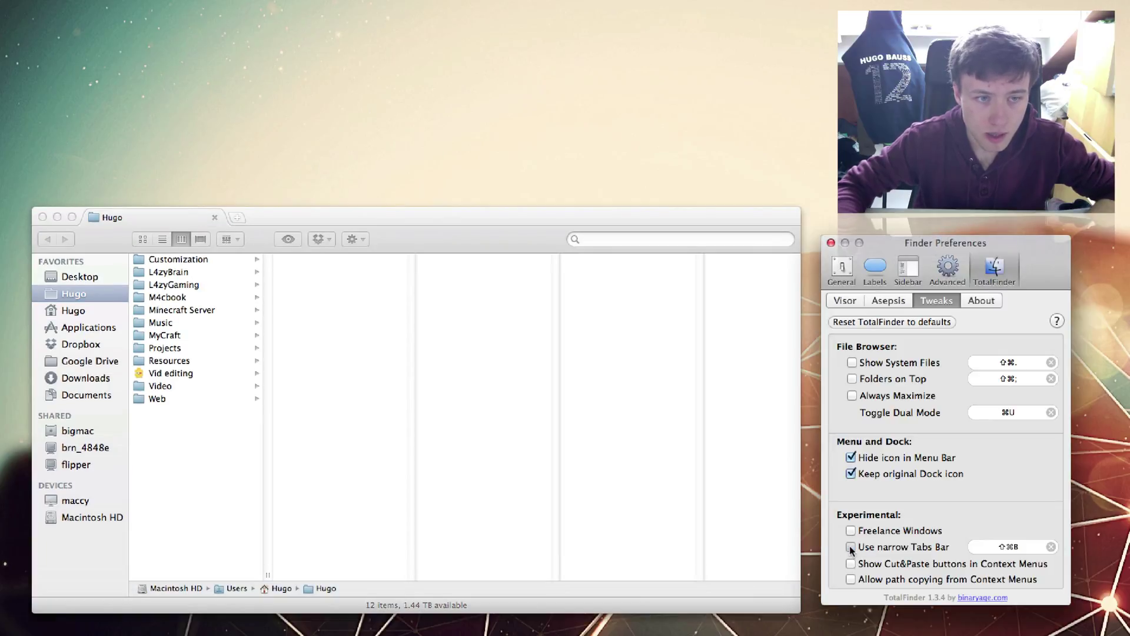
{"action": "left_click", "coordinate": [850, 548]}
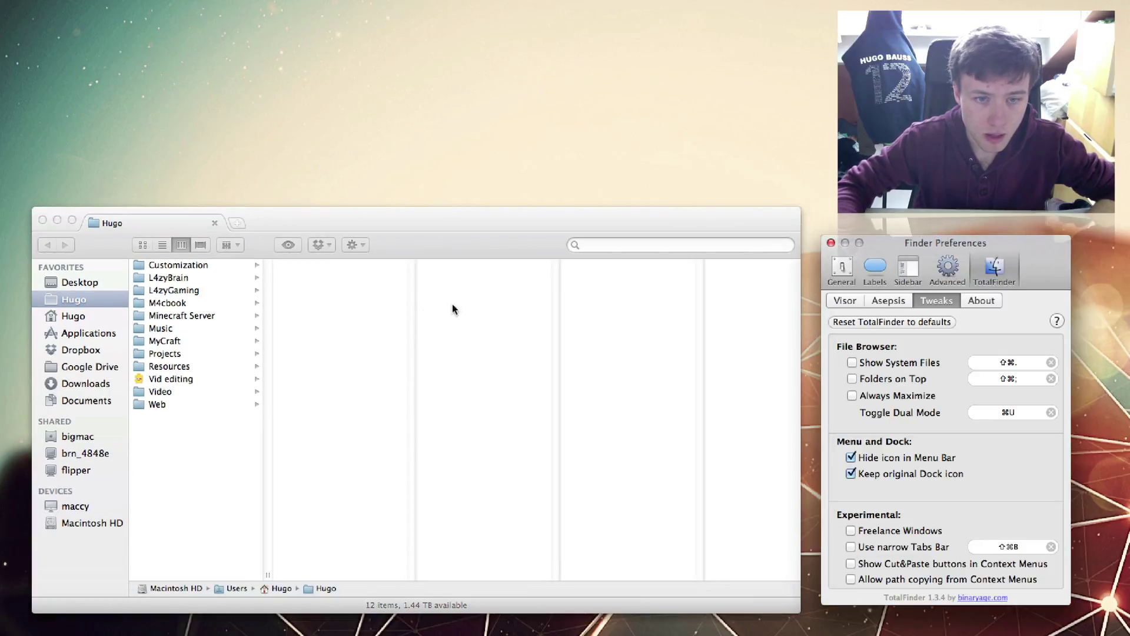
{"action": "left_click", "coordinate": [851, 547]}
{"action": "left_click", "coordinate": [150, 215]}
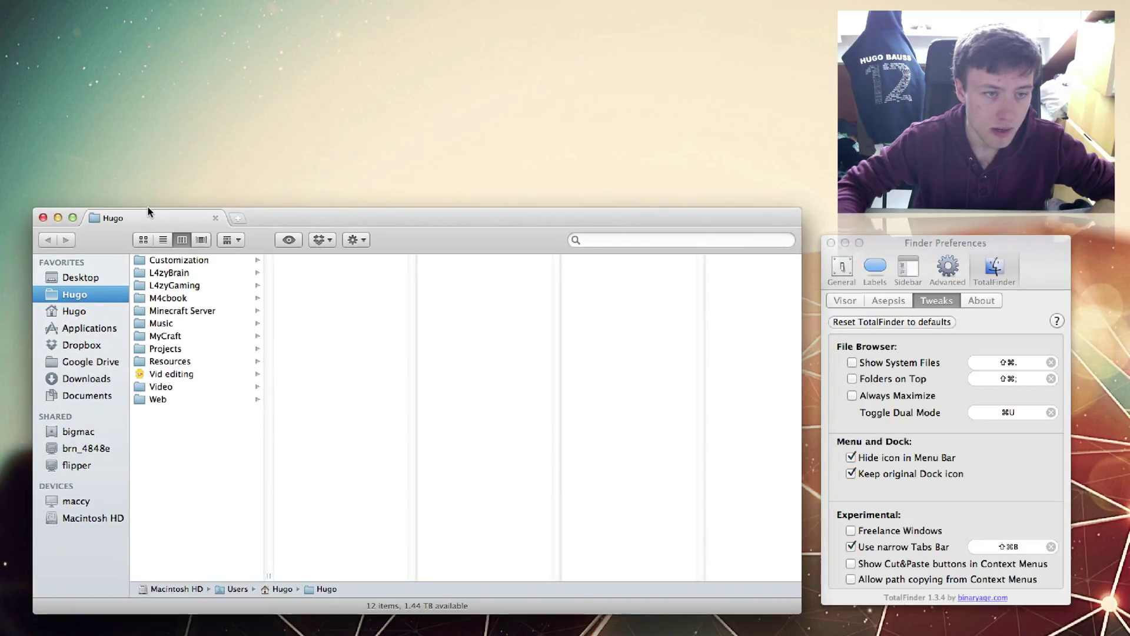
{"action": "left_click", "coordinate": [870, 556]}
{"action": "left_click", "coordinate": [852, 547]}
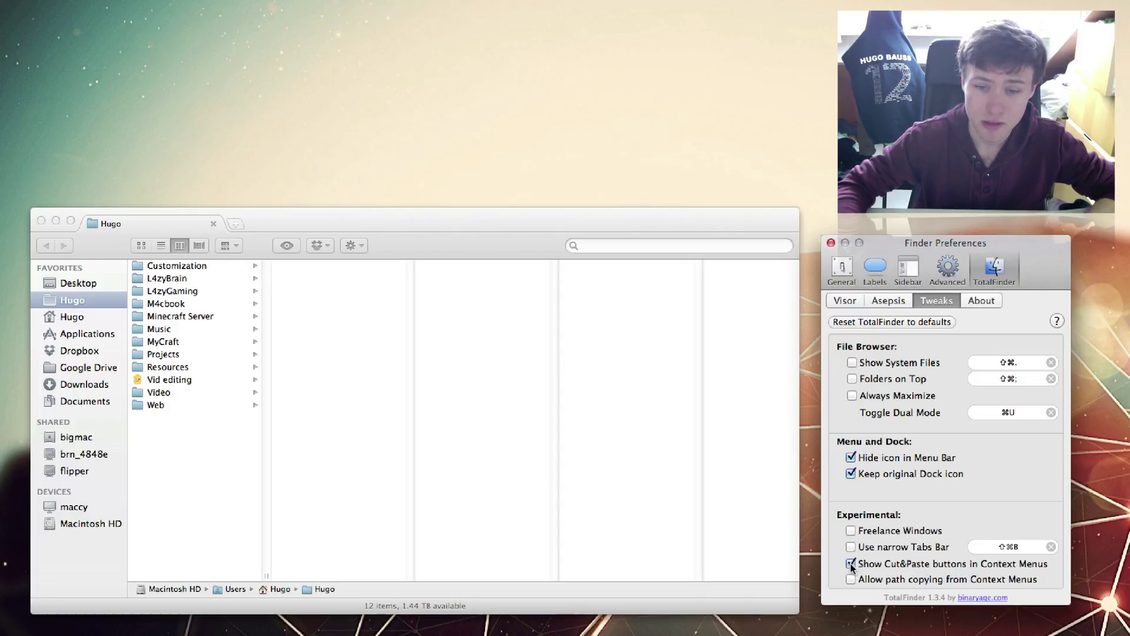
{"action": "left_click", "coordinate": [421, 446]}
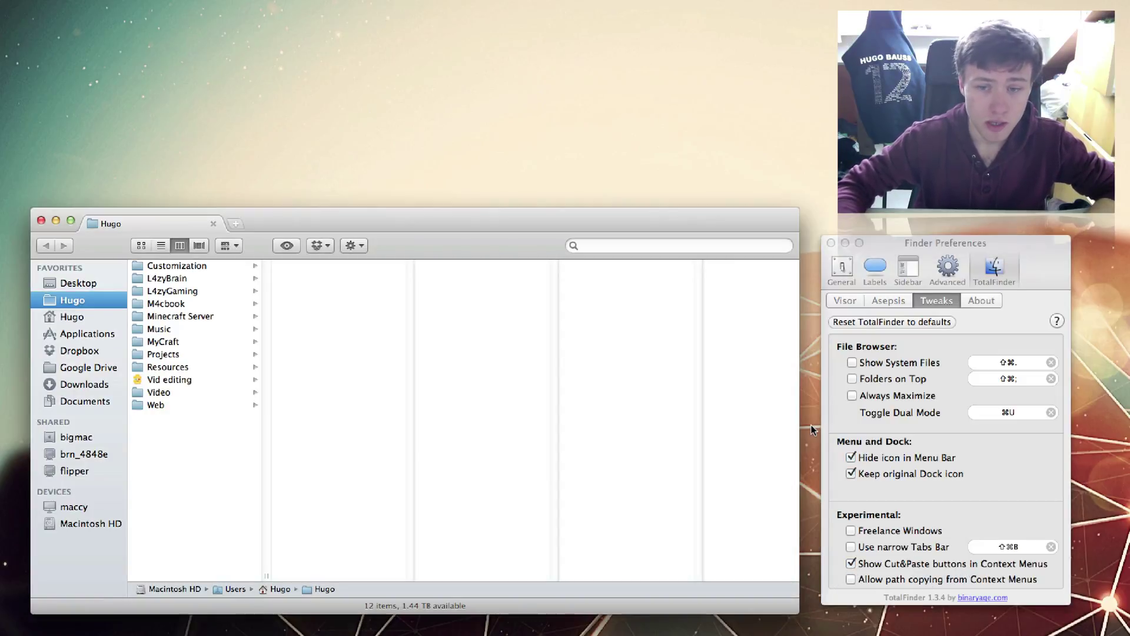
{"action": "left_click", "coordinate": [353, 245]}
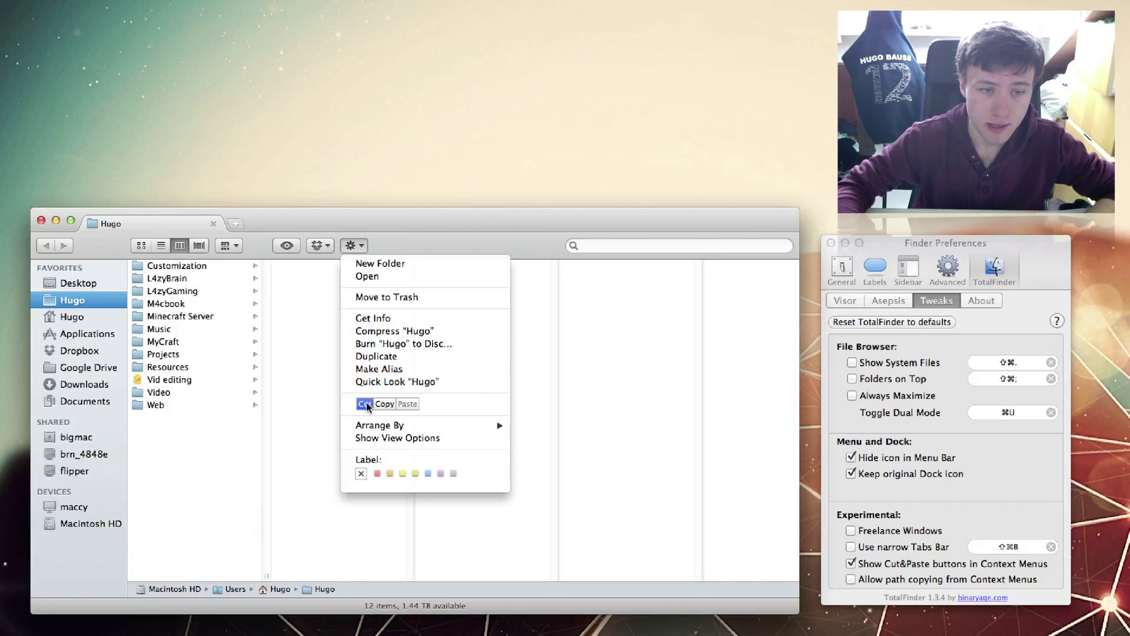
{"action": "left_click", "coordinate": [303, 282]}
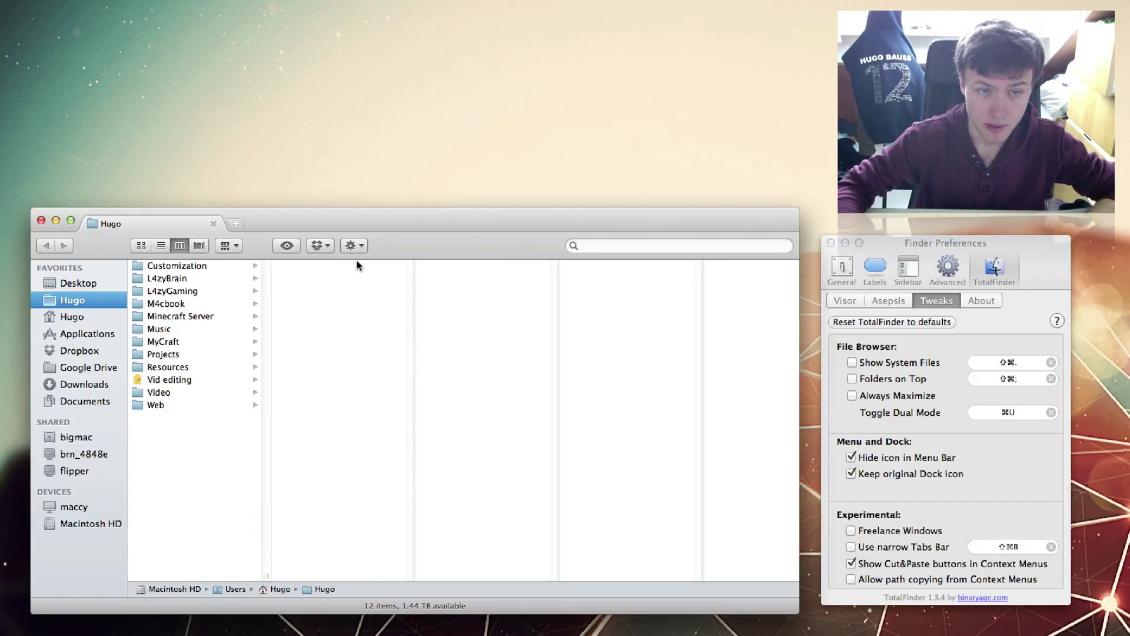
{"action": "left_click", "coordinate": [863, 564]}
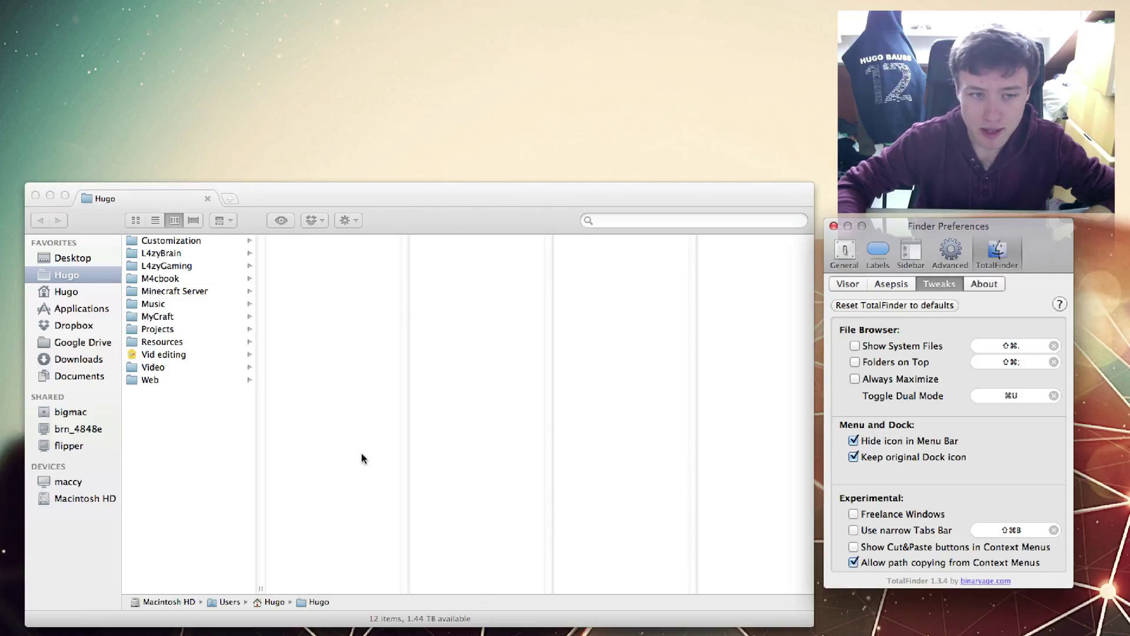
- Open the Vid editing folder and then its Wrap up subfolder
{"action": "left_click", "coordinate": [427, 445]}
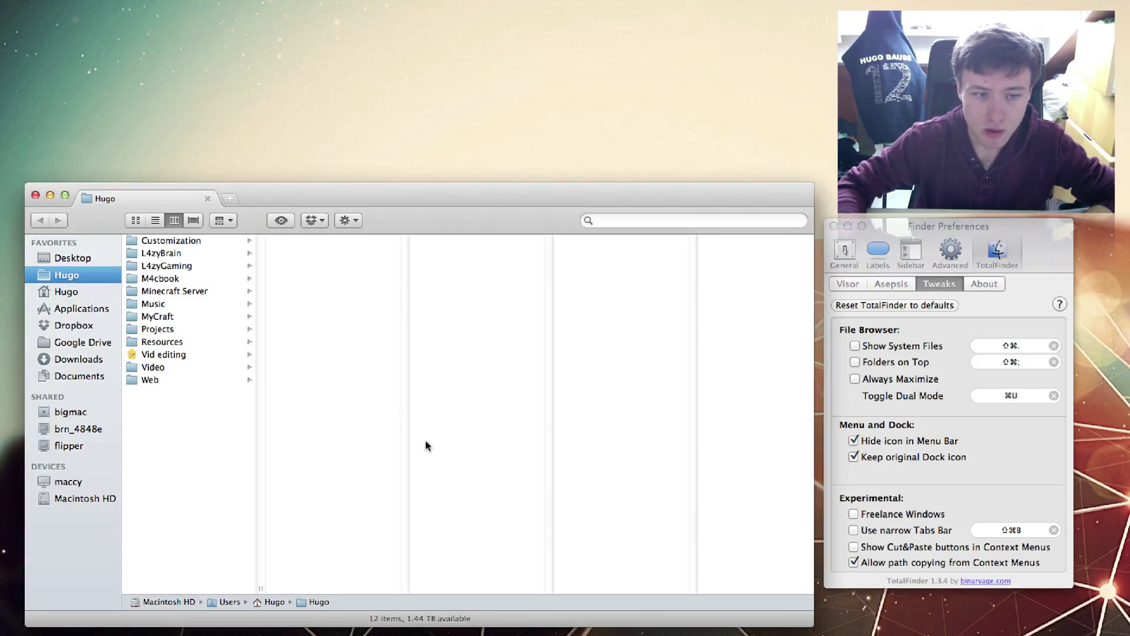
{"action": "left_click", "coordinate": [177, 355]}
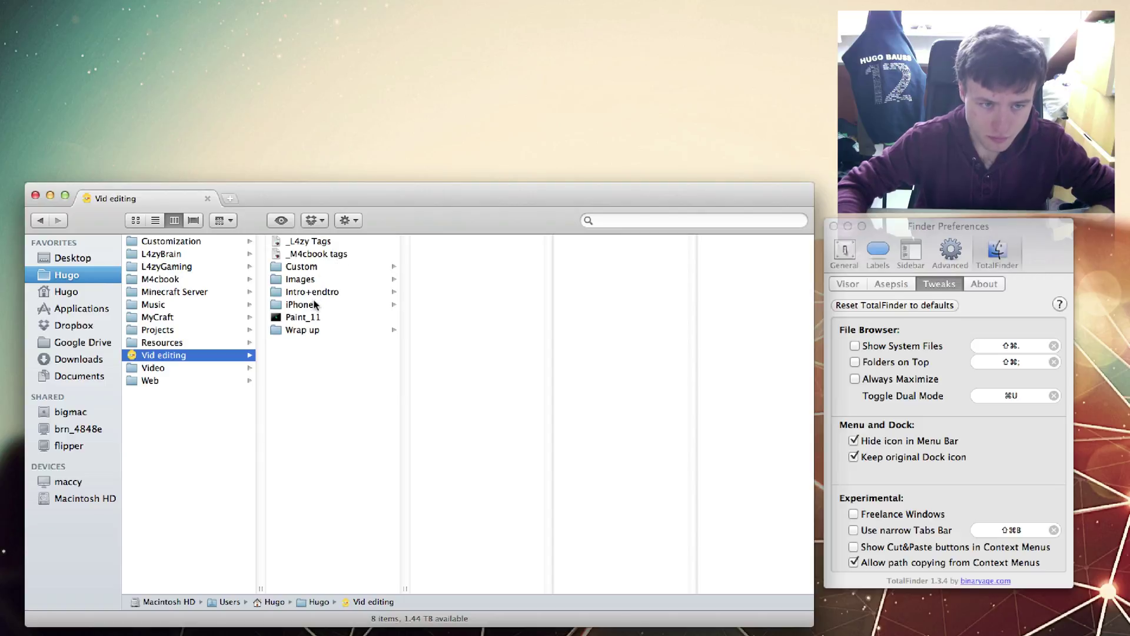
{"action": "left_click", "coordinate": [313, 329]}
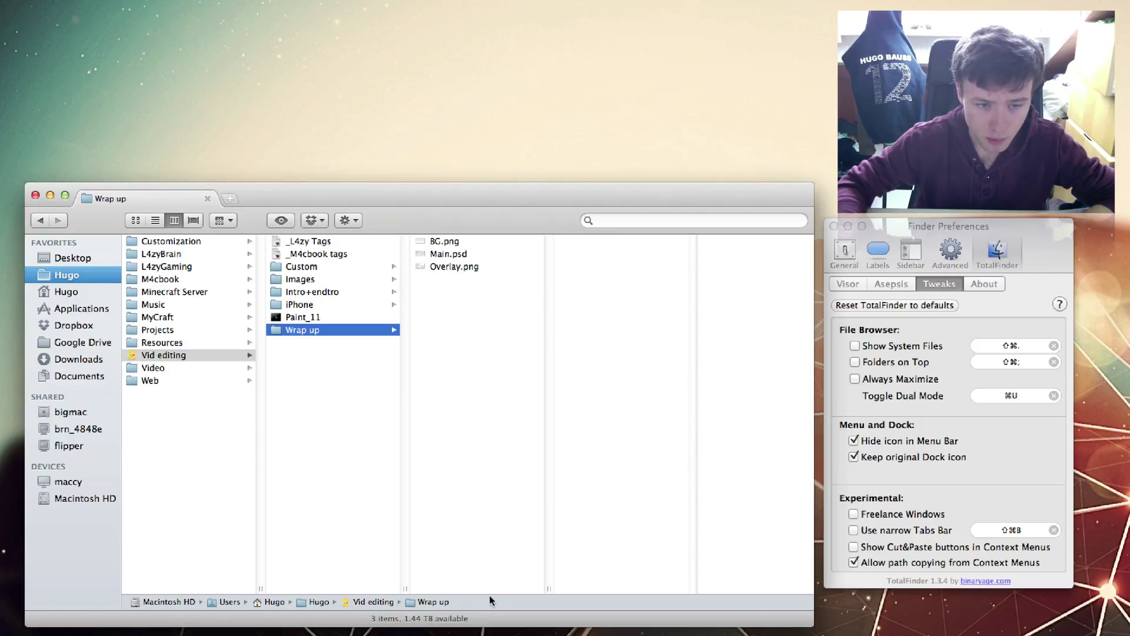
- Copy the Wrap up folder's Terminal Path from its path-bar context menu
{"action": "right_click", "coordinate": [432, 602]}
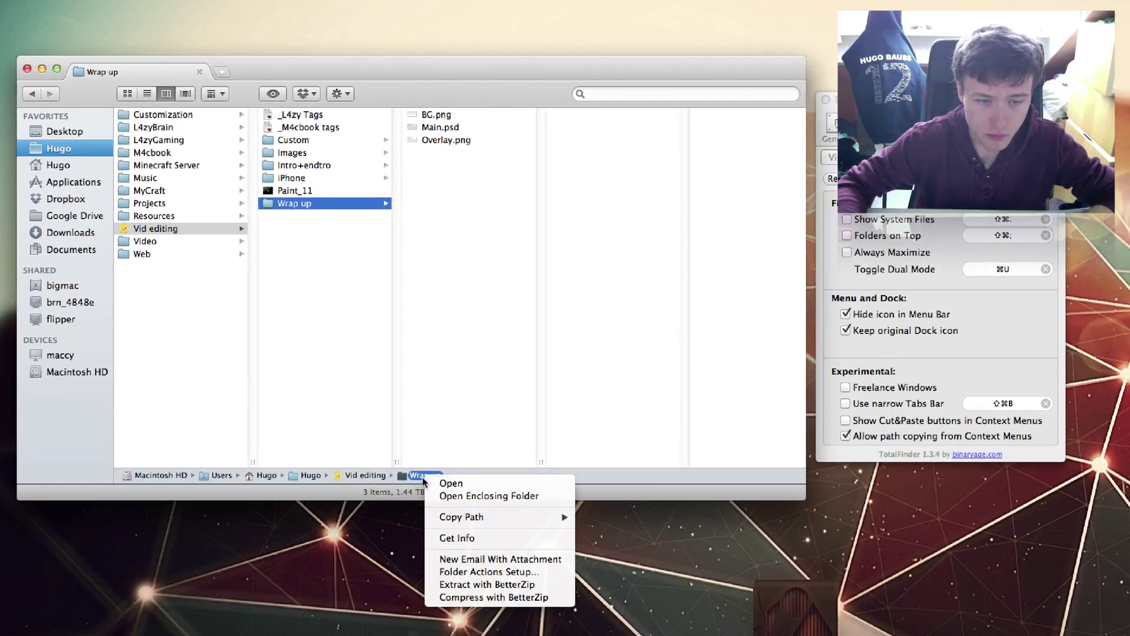
{"action": "mouse_move", "coordinate": [458, 522]}
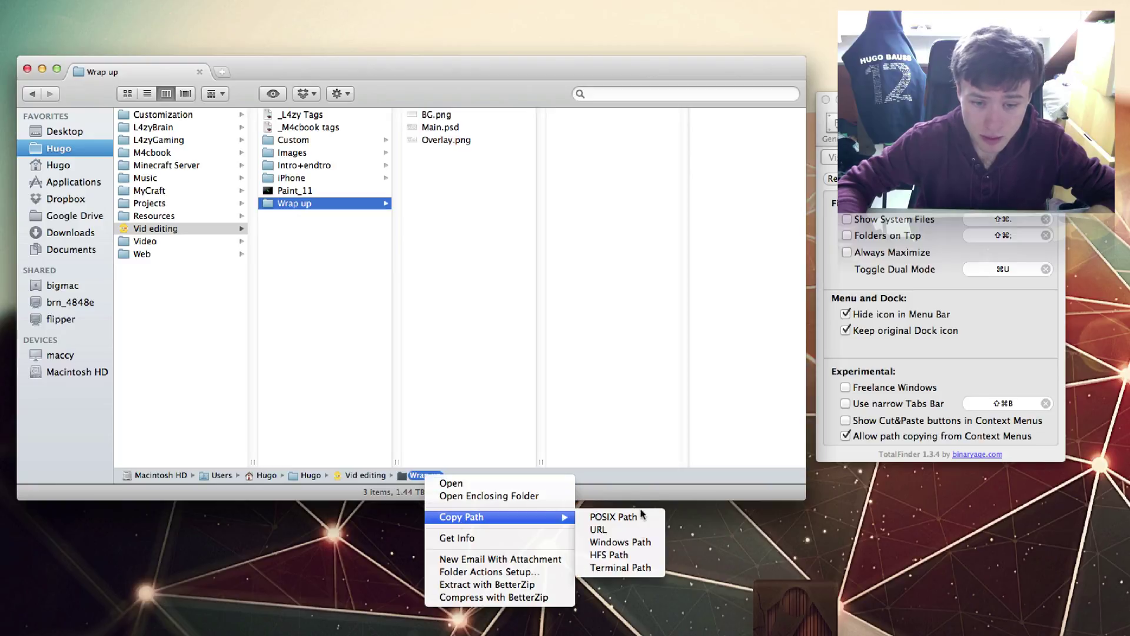
{"action": "left_click", "coordinate": [641, 570]}
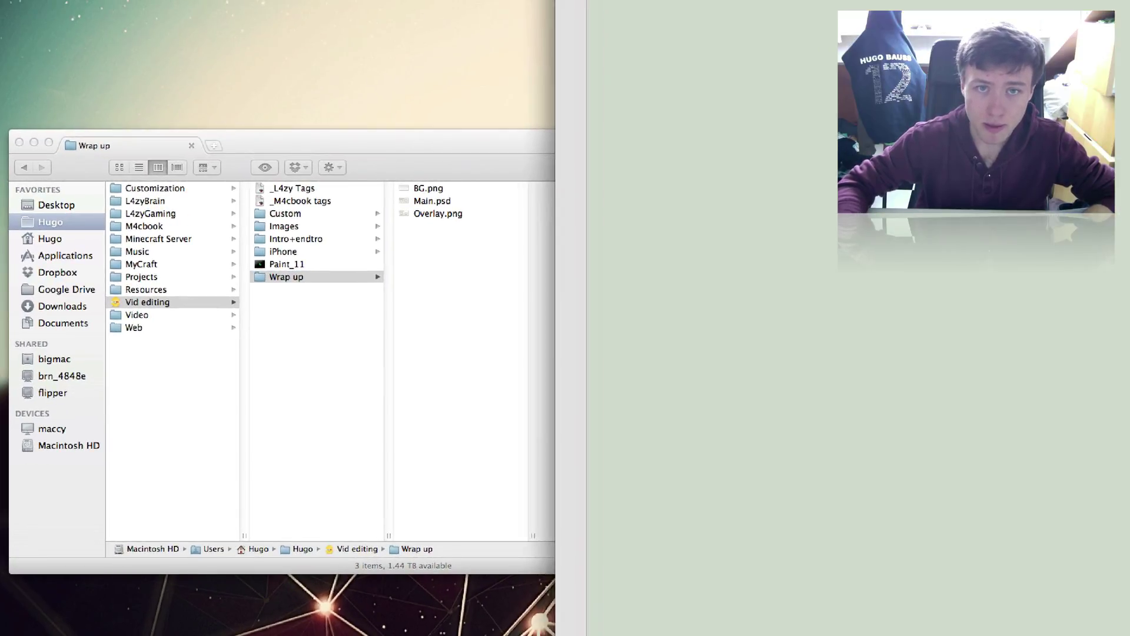
- Paste the Wrap up Terminal path into the untitled document, select it, then close without saving
{"action": "type", "text": "/Users/Hugo/Hugo/Vid\\ editing/Wrap\\ up"}
{"action": "left_click", "coordinate": [374, 301]}
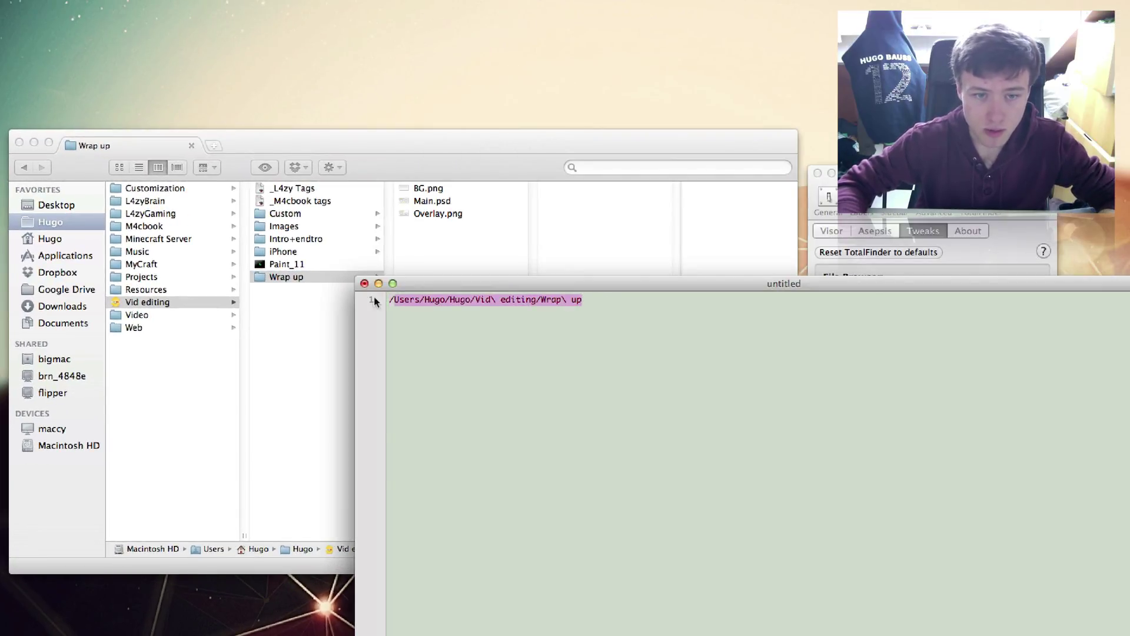
{"action": "left_click", "coordinate": [597, 415]}
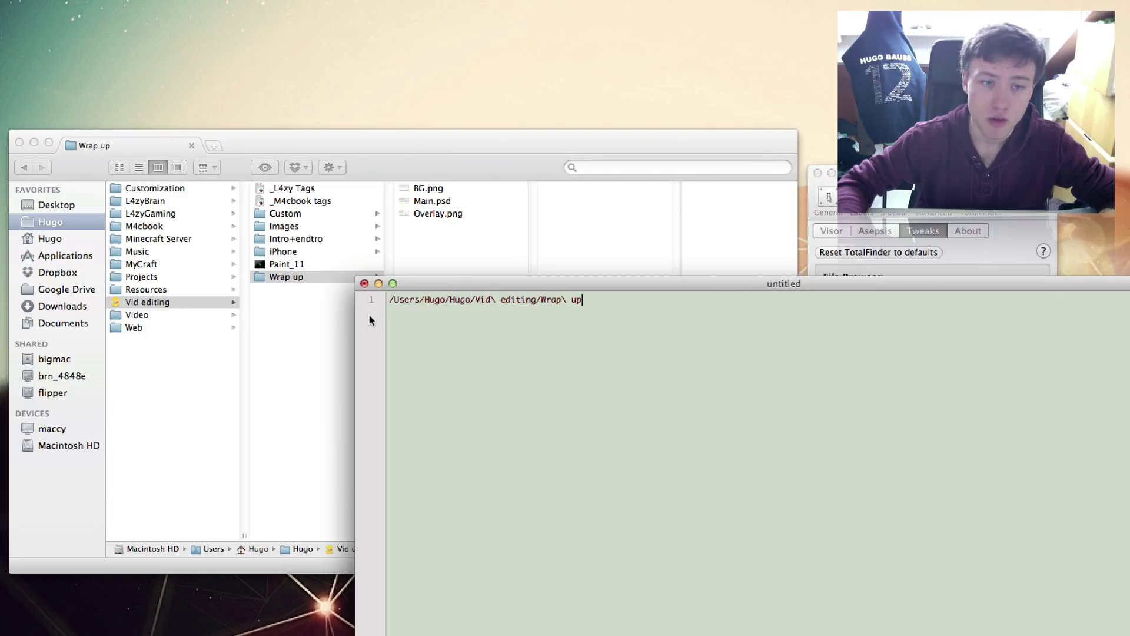
{"action": "left_click_drag", "start_coordinate": [607, 301], "coordinate": [398, 297]}
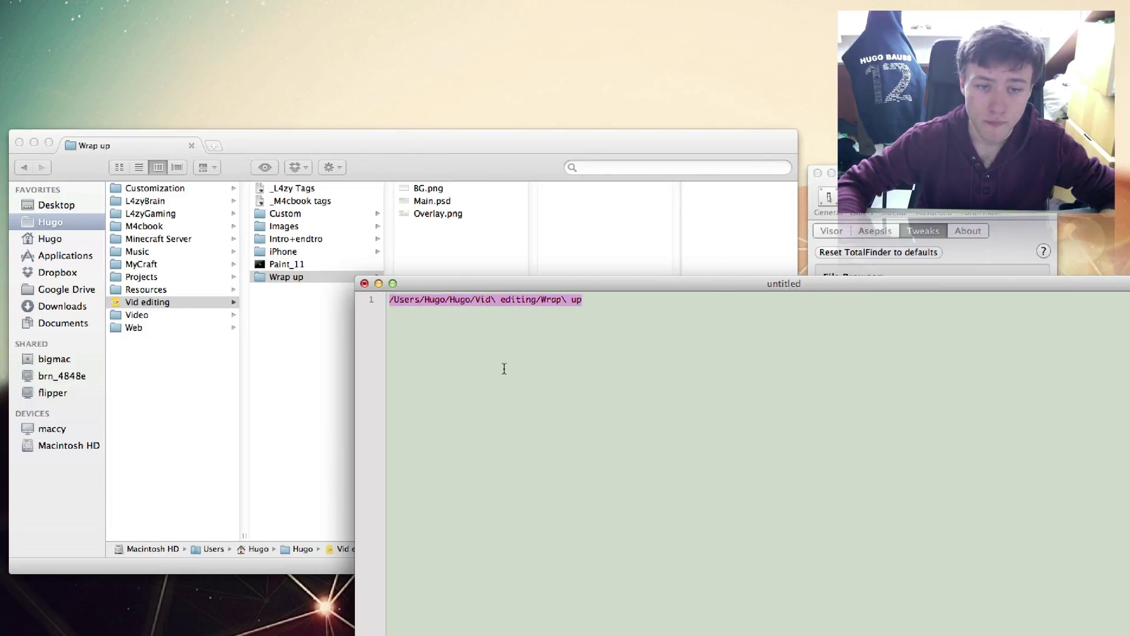
{"action": "left_click", "coordinate": [504, 368]}
{"action": "left_click", "coordinate": [364, 285]}
{"action": "left_click", "coordinate": [701, 361]}
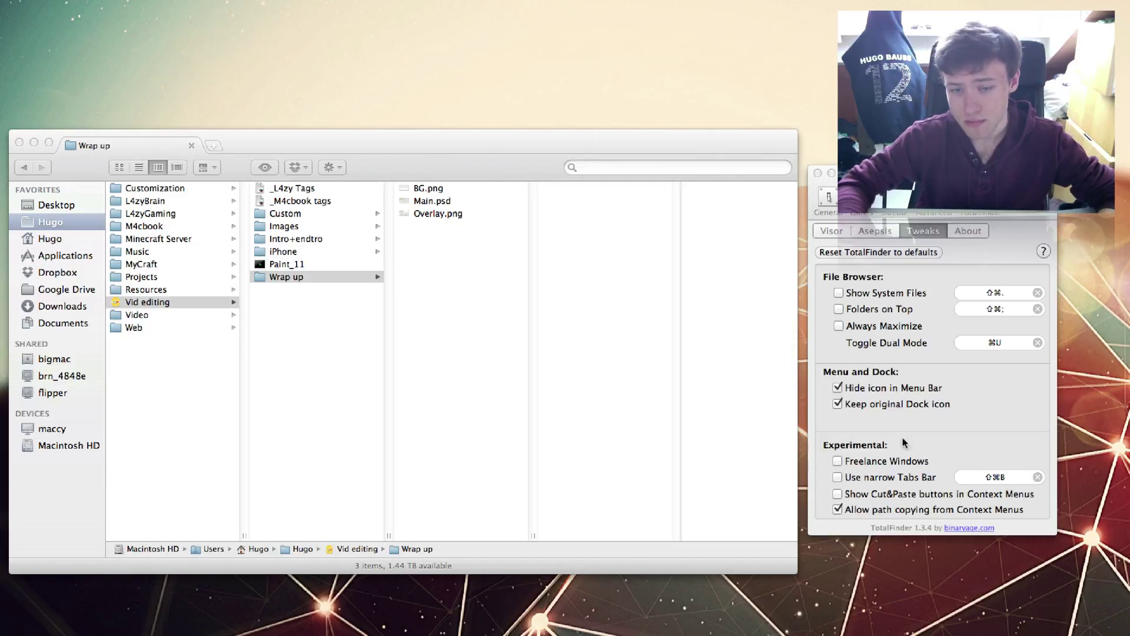
- View the About tab of TotalFinder preferences, then close the preferences window with Cmd+W
{"action": "left_click", "coordinate": [955, 235]}
{"action": "key", "text": "super+w"}
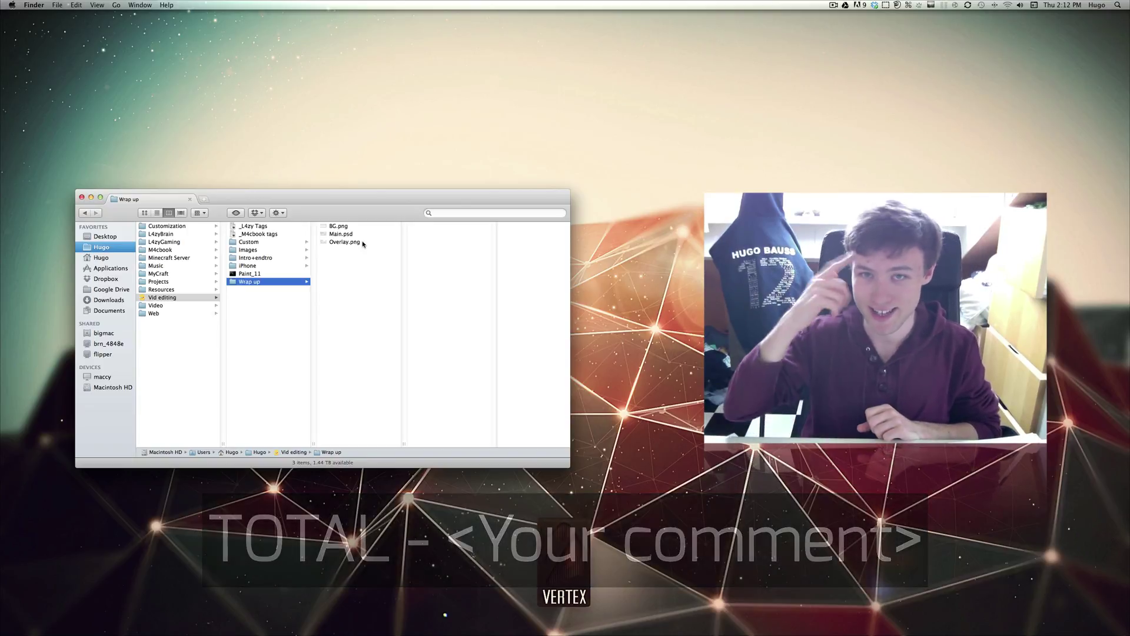
- Switch to Google Chrome from the Dock to show the TotalFinder website
{"action": "left_click", "coordinate": [347, 615]}
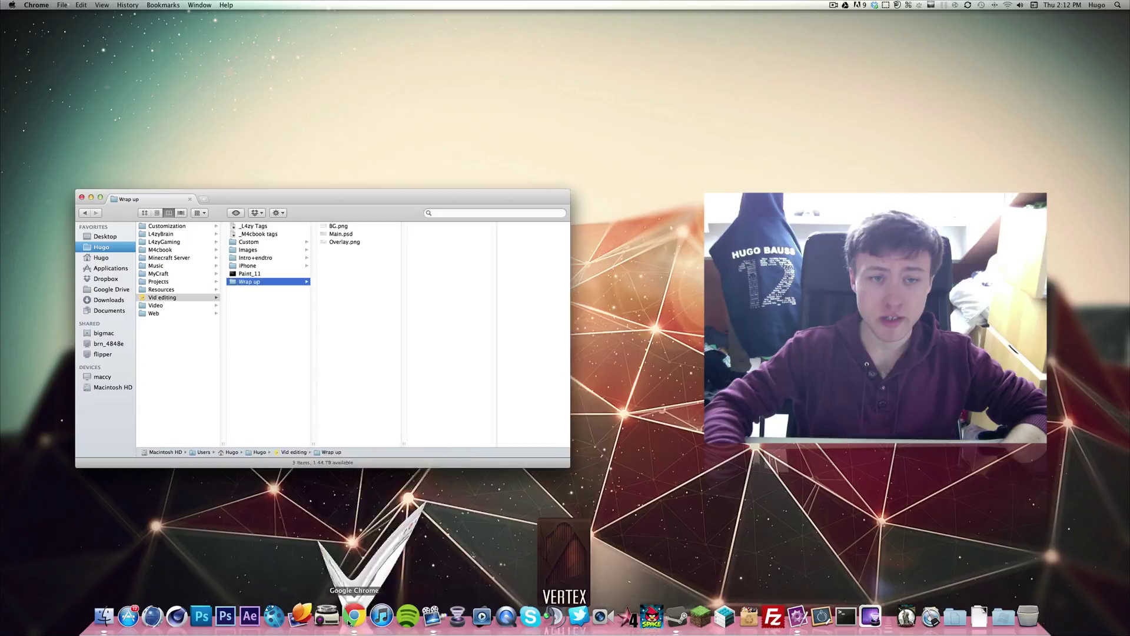